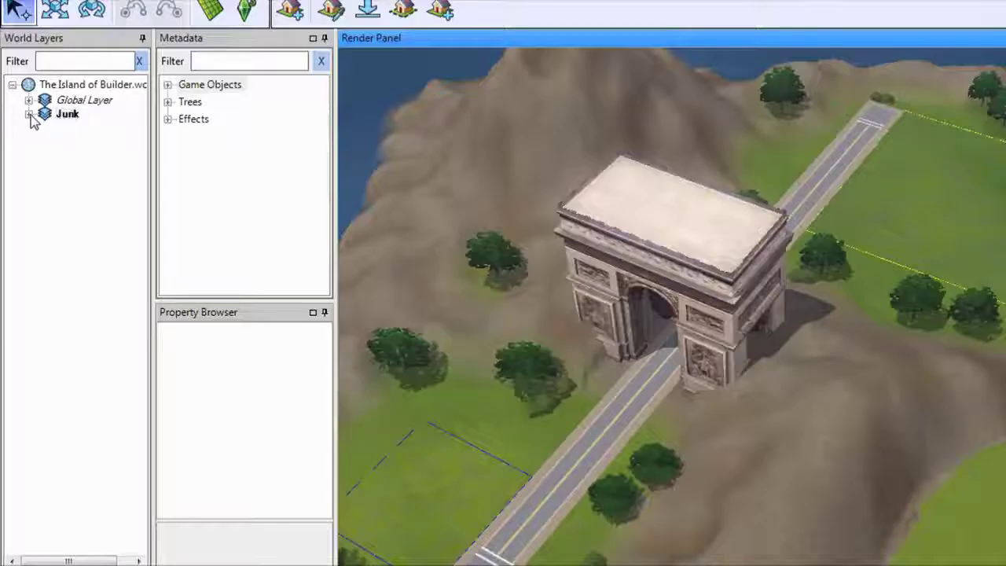
# Step: Expand the Global Layer's game objects and locate Game Object_0 in the render view
pyautogui.click(29, 114)
pyautogui.click(28, 100)
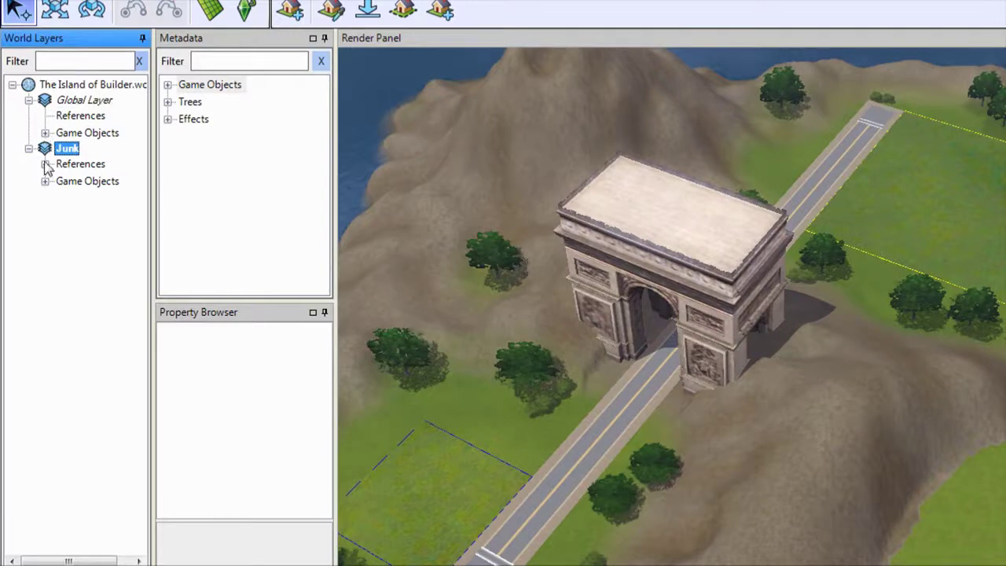
pyautogui.click(45, 133)
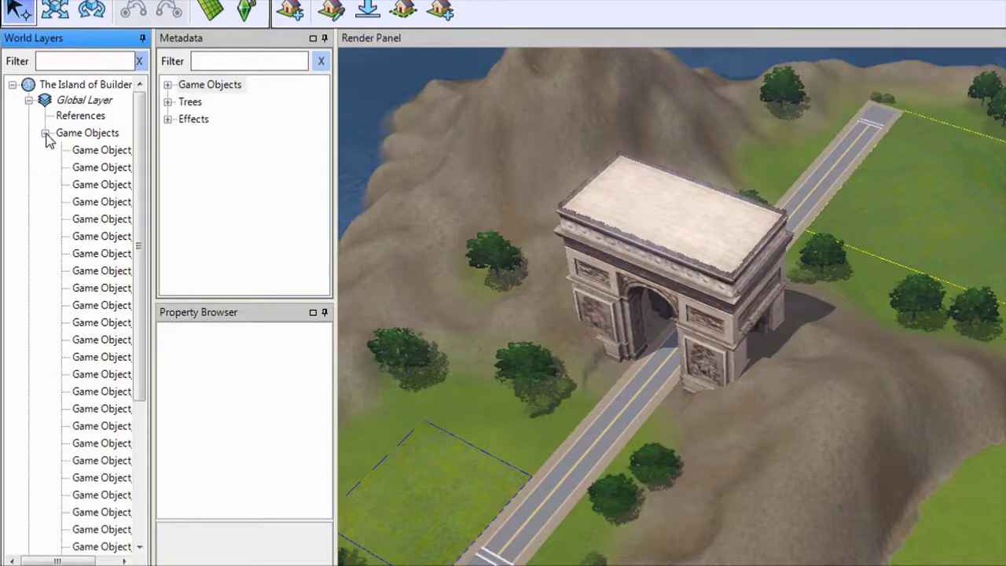
pyautogui.moveTo(155, 179); pyautogui.dragTo(244, 173)
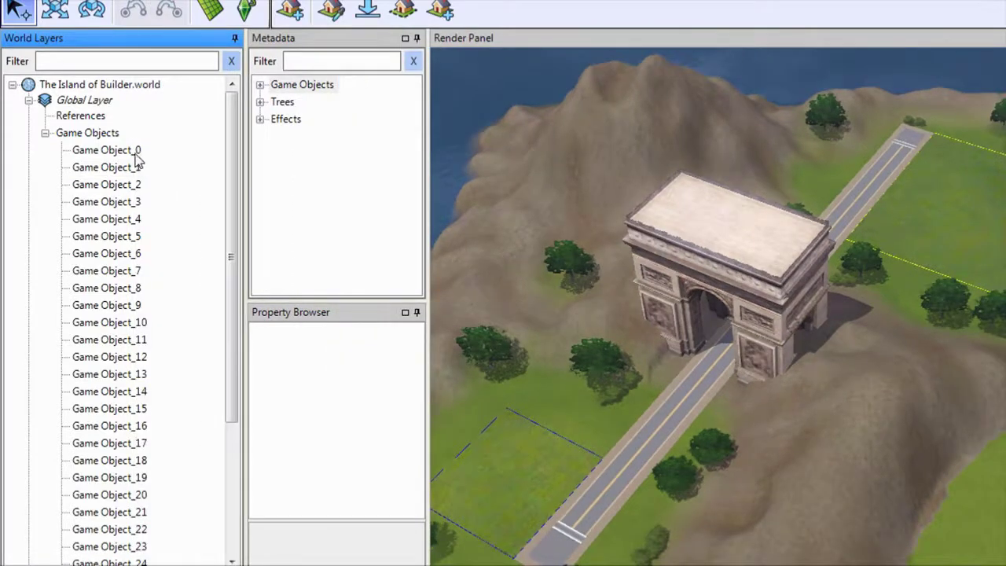
pyautogui.click(136, 153)
pyautogui.rightClick(138, 151)
pyautogui.click(156, 163)
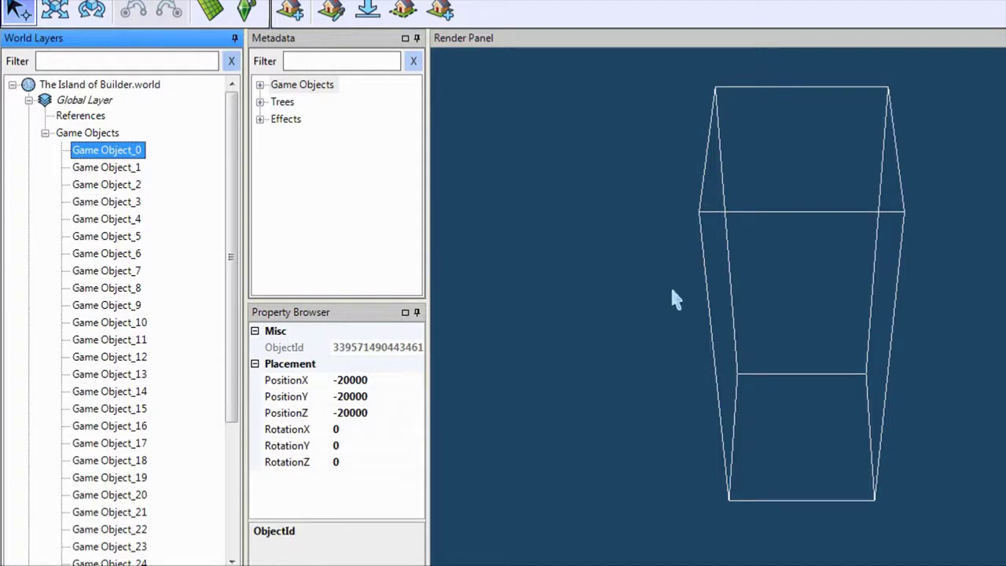
# Step: Locate the Global Layer's Game Object_9 in the render view and examine its surroundings near and far
pyautogui.scroll(-1, 673, 297)
pyautogui.scroll(1, 674, 290)
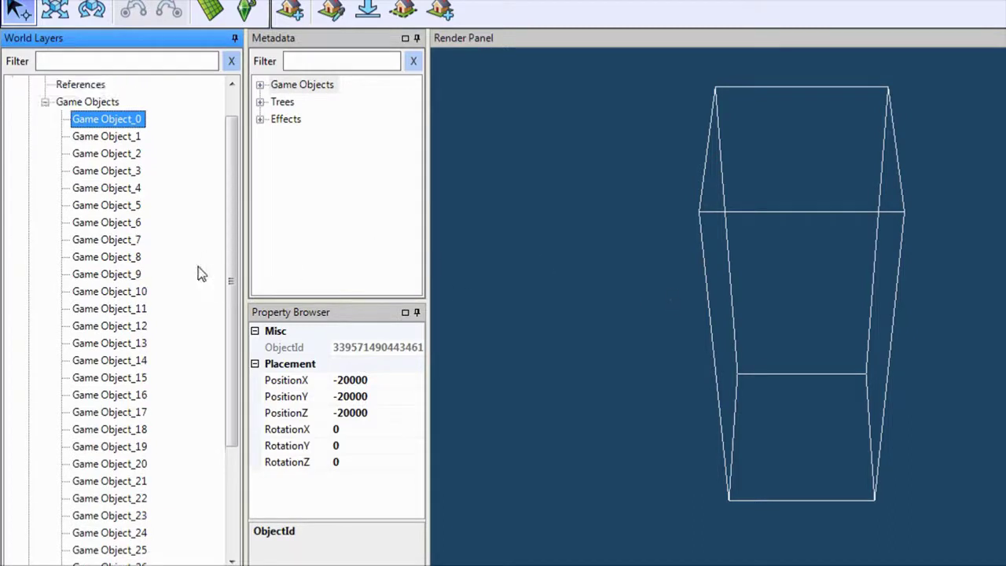
pyautogui.rightClick(128, 277)
pyautogui.click(146, 289)
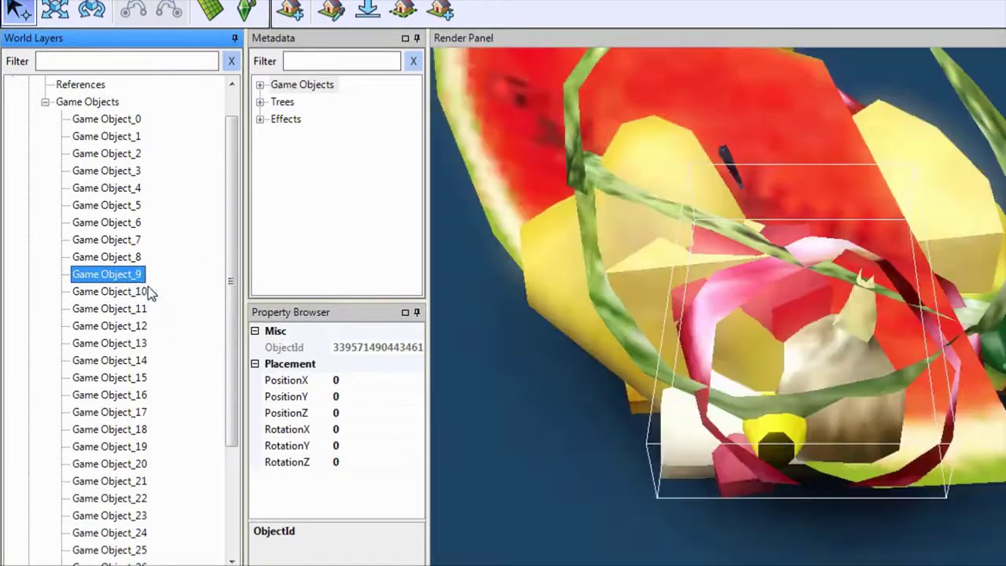
pyautogui.click(757, 288)
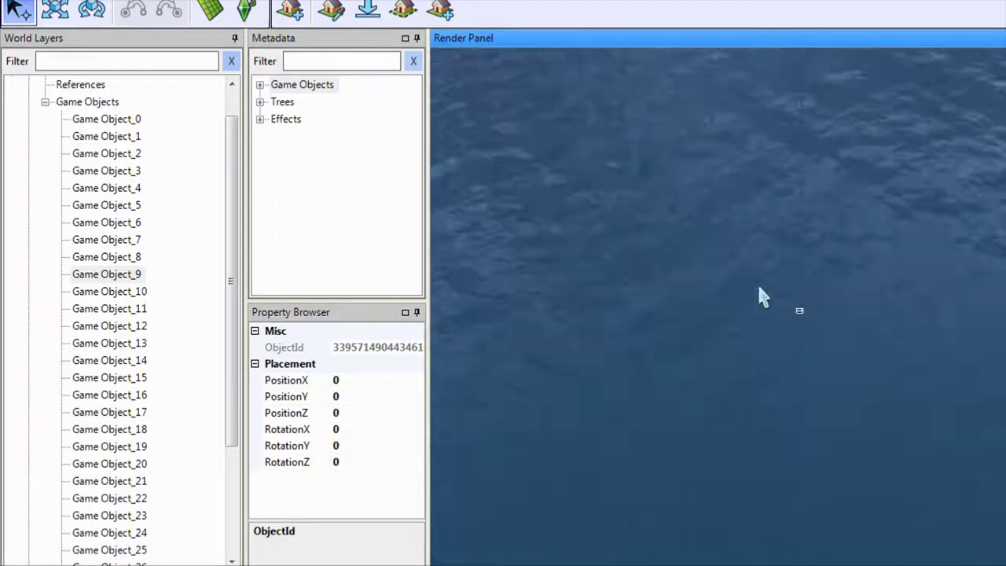
pyautogui.scroll(-5, 758, 284)
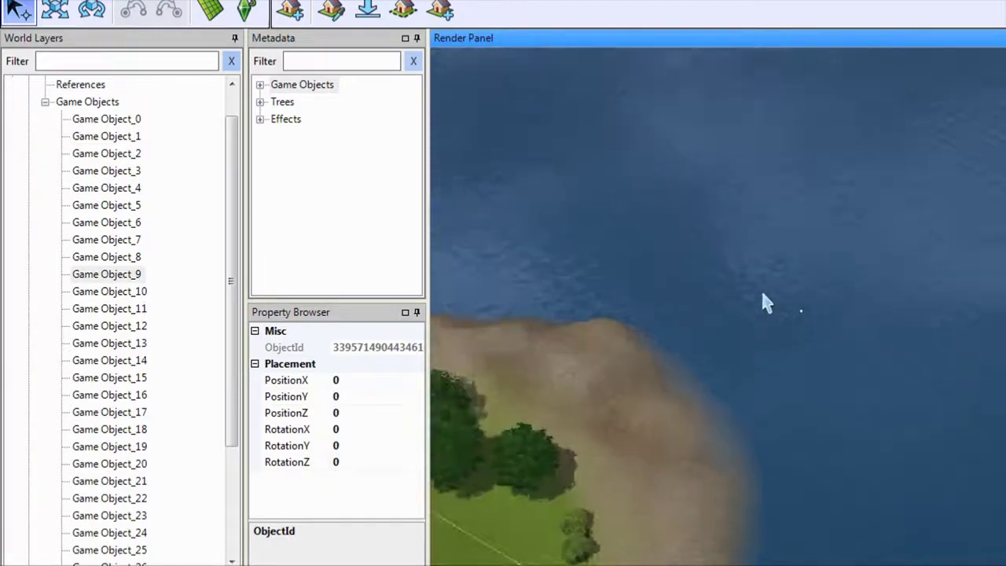
pyautogui.scroll(5, 767, 302)
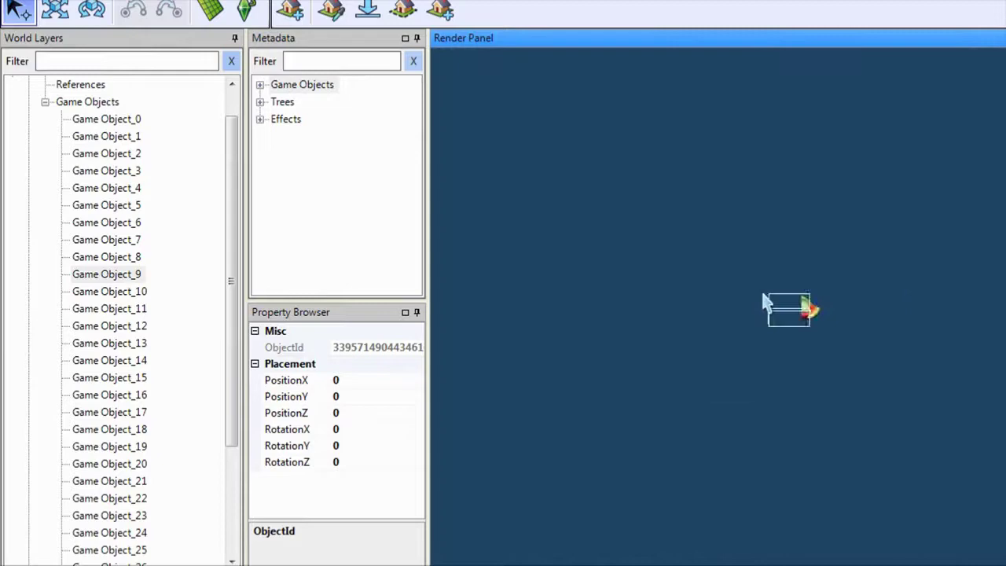
pyautogui.scroll(3, 766, 303)
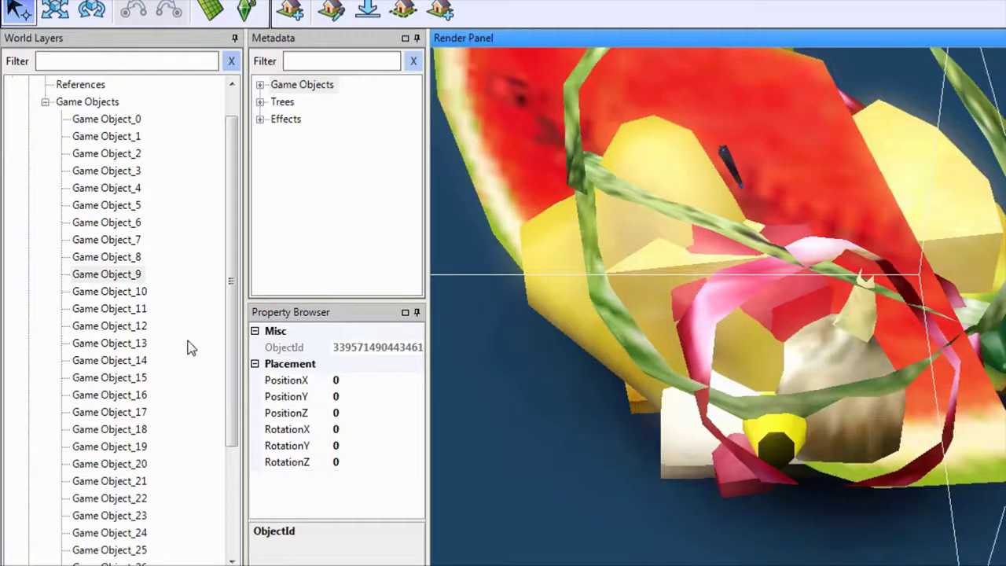
# Step: Locate Game Object_14, Game Object_17 and Game Object_26 of the Global Layer one after another in the render view
pyautogui.rightClick(135, 359)
pyautogui.click(156, 369)
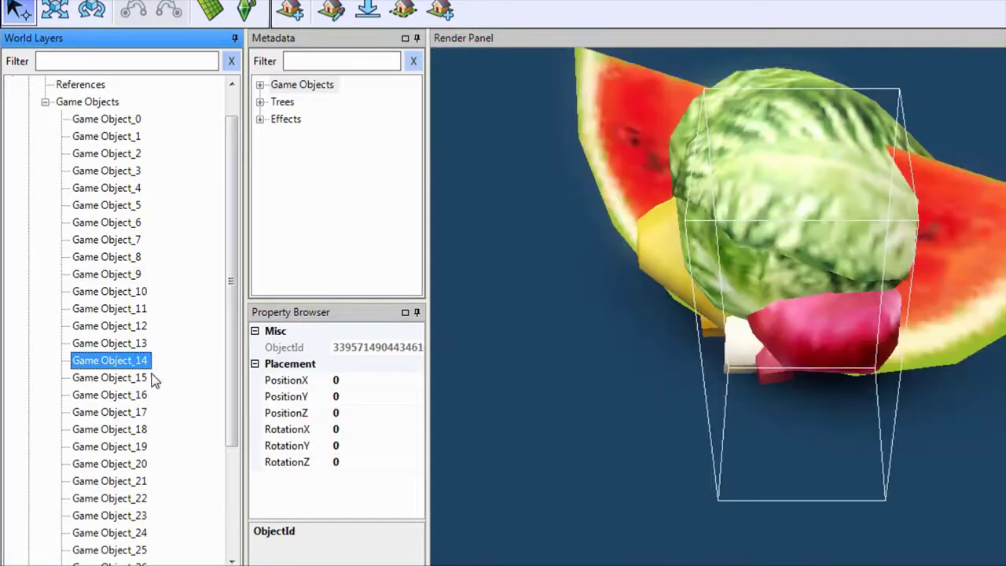
pyautogui.rightClick(130, 417)
pyautogui.click(157, 430)
pyautogui.scroll(-2, 149, 360)
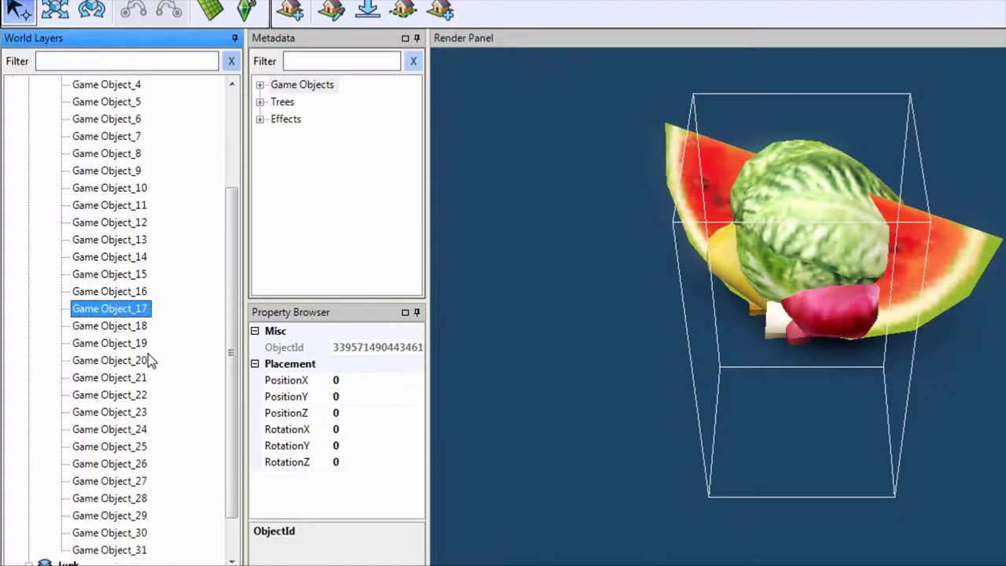
pyautogui.scroll(-1, 150, 360)
pyautogui.rightClick(118, 412)
pyautogui.click(180, 421)
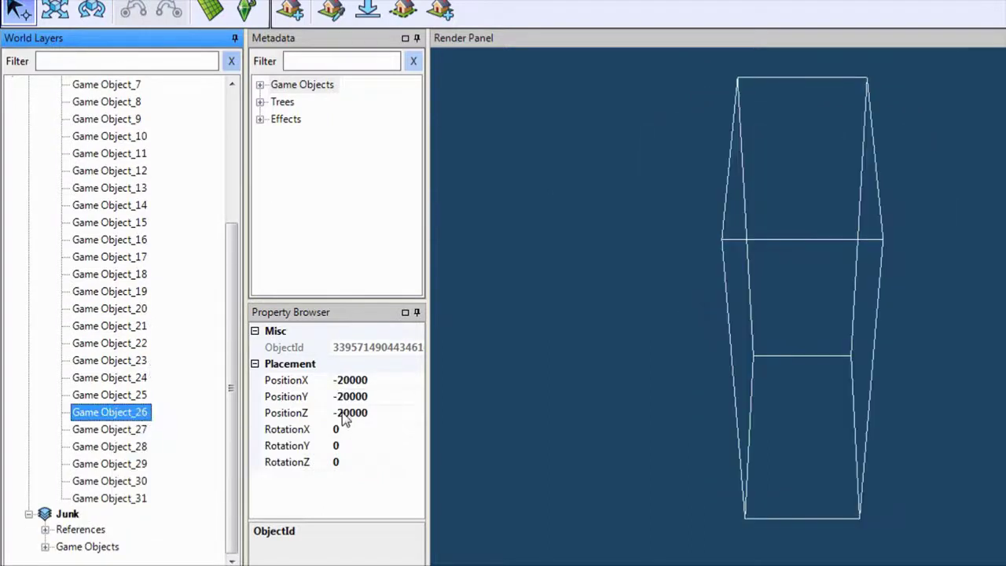
# Step: Check the X, Y and Z position values of Game Object_26 and locate Game Object_12 in the render view
pyautogui.click(376, 416)
pyautogui.click(382, 397)
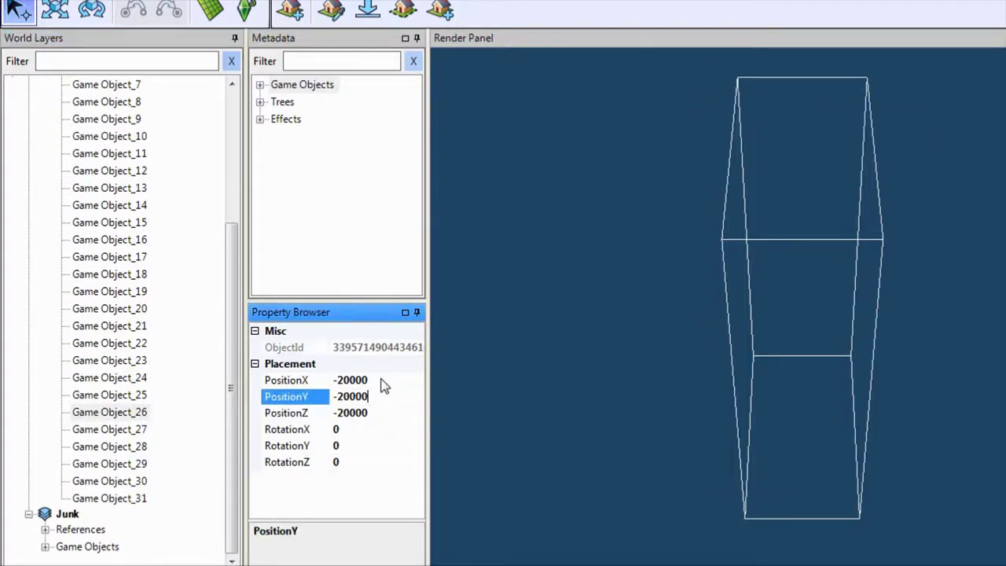
pyautogui.click(382, 379)
pyautogui.click(137, 171)
pyautogui.rightClick(130, 180)
pyautogui.click(181, 189)
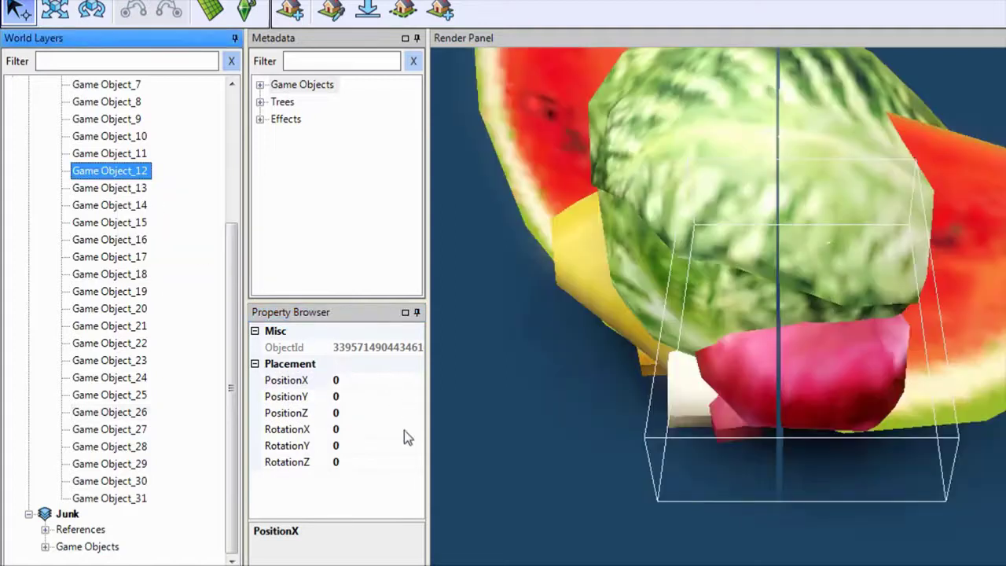
# Step: Collapse the Global Layer's game objects and locate Arc de Triomphe_3 from the Junk layer in the render view
pyautogui.scroll(4, 132, 258)
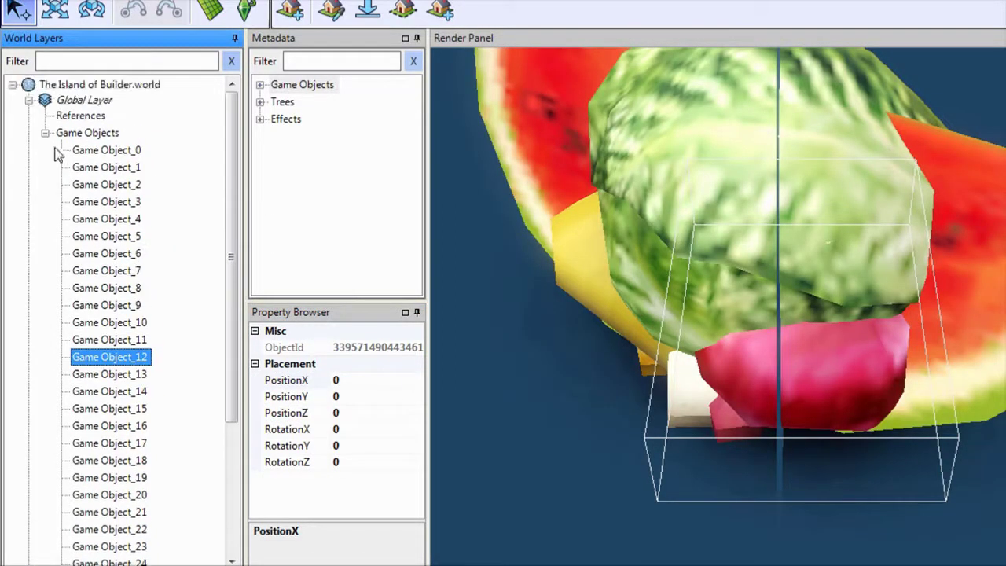
pyautogui.click(46, 134)
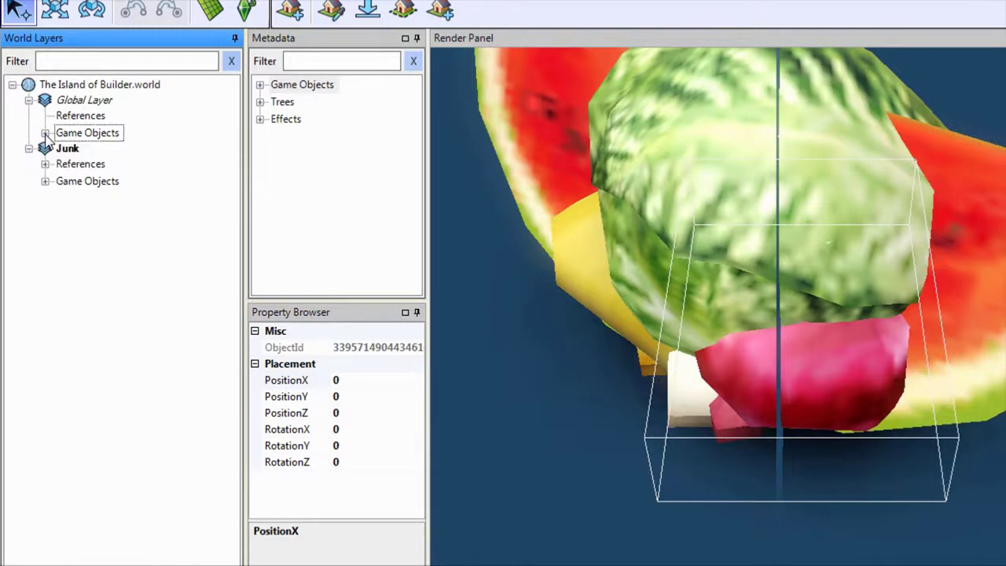
pyautogui.click(45, 181)
pyautogui.click(115, 250)
pyautogui.rightClick(137, 255)
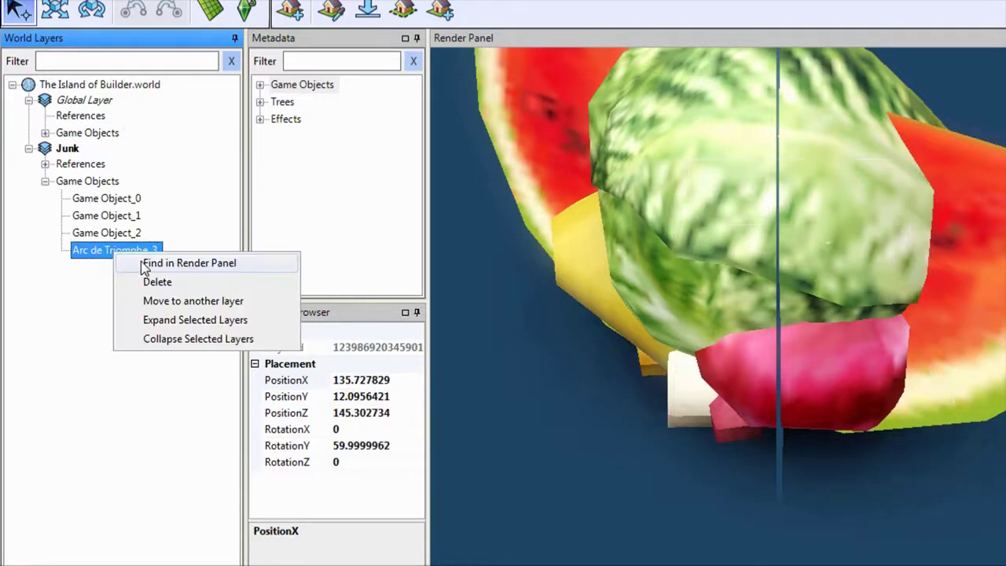
pyautogui.click(200, 262)
pyautogui.scroll(-3, 570, 344)
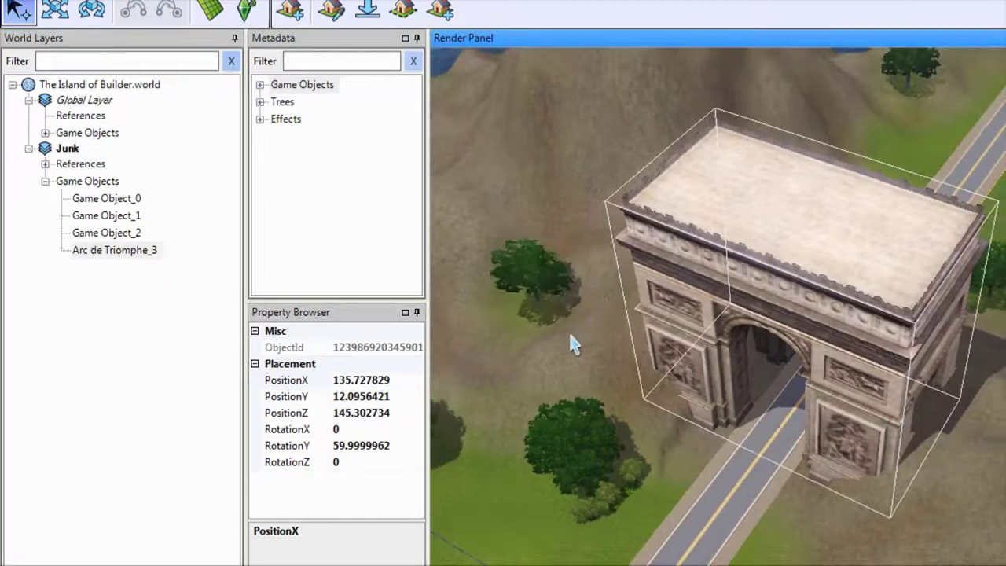
pyautogui.scroll(-1, 569, 343)
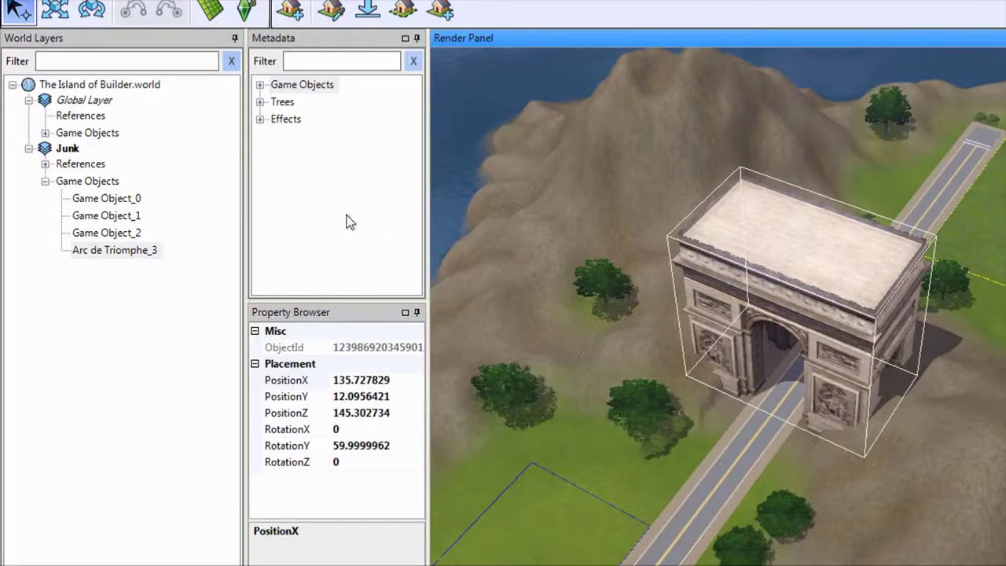
# Step: Close the current world and open the options for creating a new world
pyautogui.hotkey('alt', 'f')
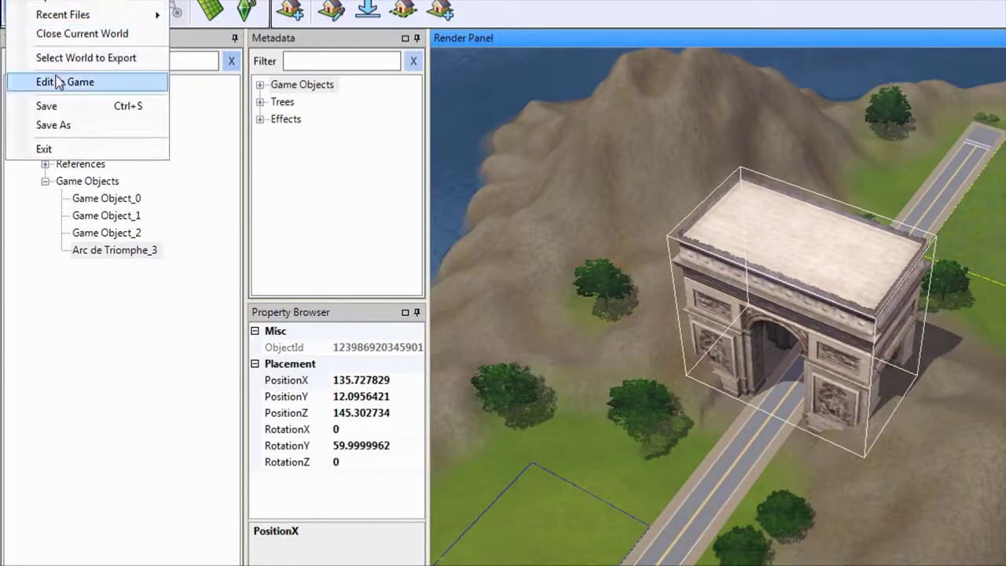
pyautogui.click(63, 35)
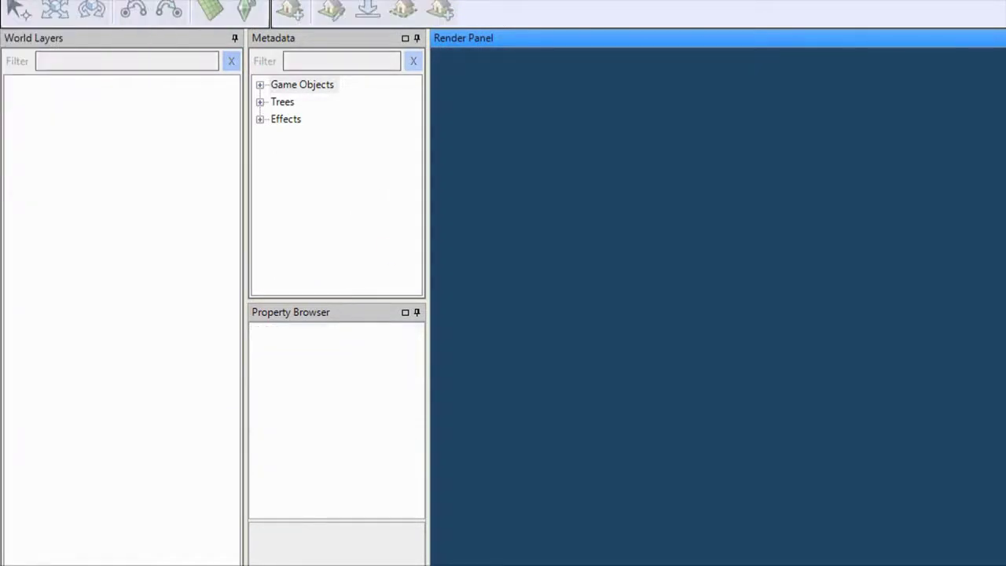
pyautogui.hotkey('alt', 'f')
pyautogui.press('Return')
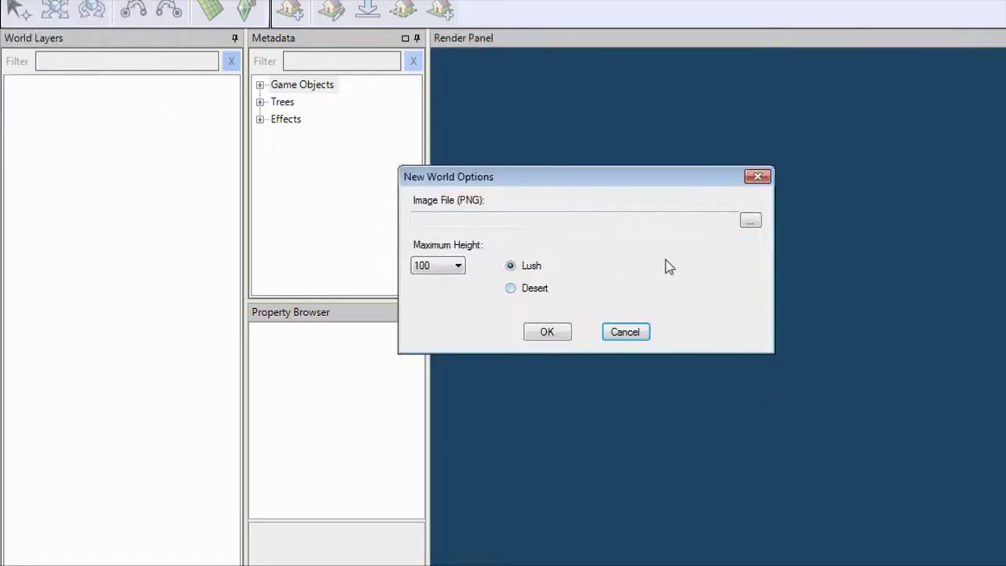
# Step: Choose LargeFlatMap100.png as the new world's height map image
pyautogui.click(749, 220)
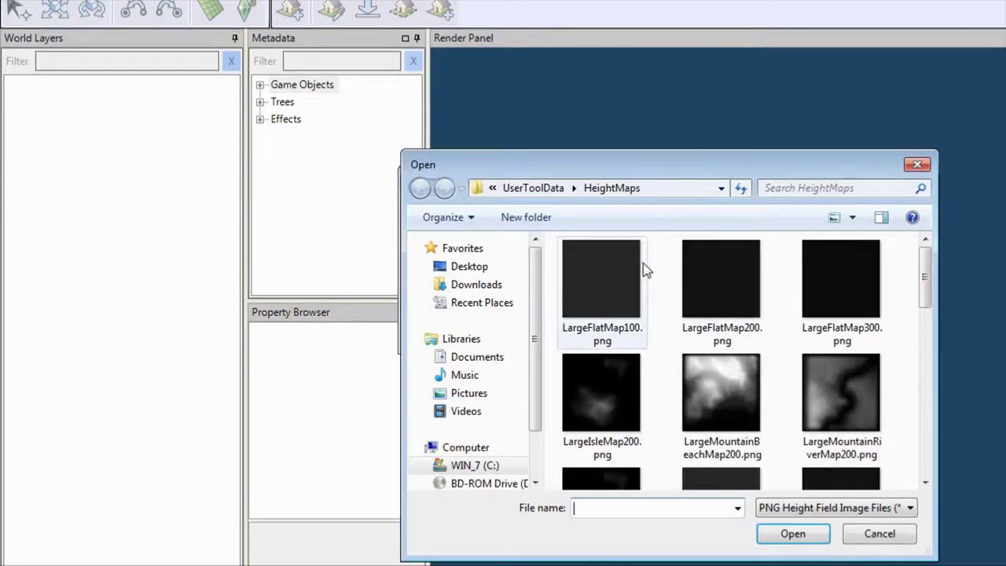
pyautogui.click(611, 274)
pyautogui.doubleClick(610, 273)
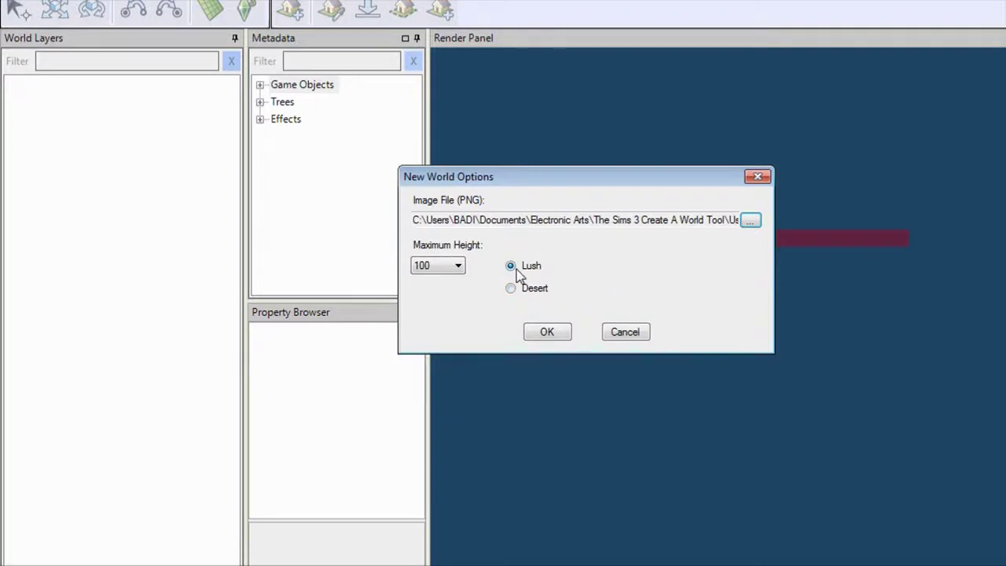
# Step: Create the world from LargeFlatMap300.png with a maximum height of 300 and expand its Global Layer
pyautogui.click(458, 266)
pyautogui.click(448, 304)
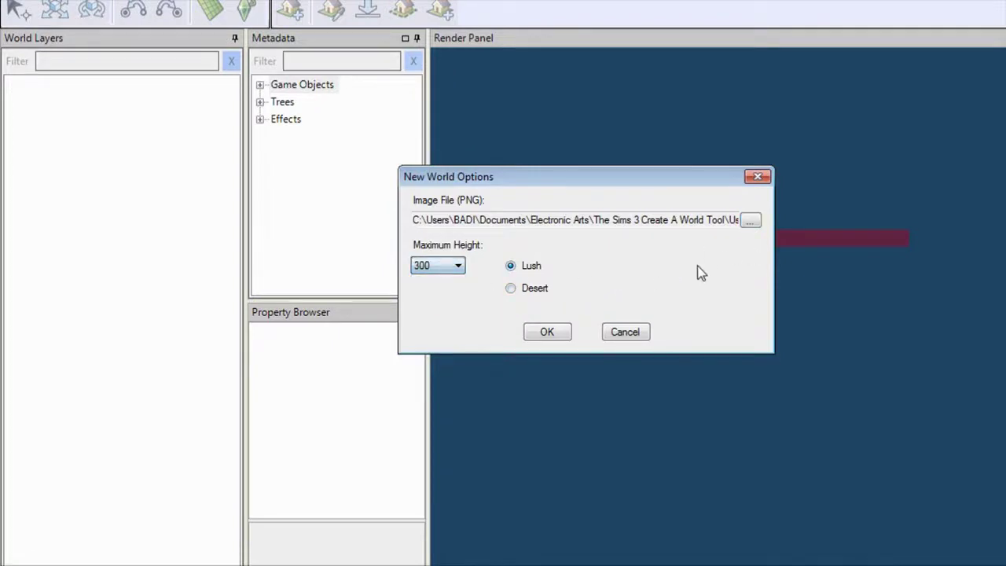
pyautogui.click(750, 221)
pyautogui.click(851, 269)
pyautogui.doubleClick(850, 270)
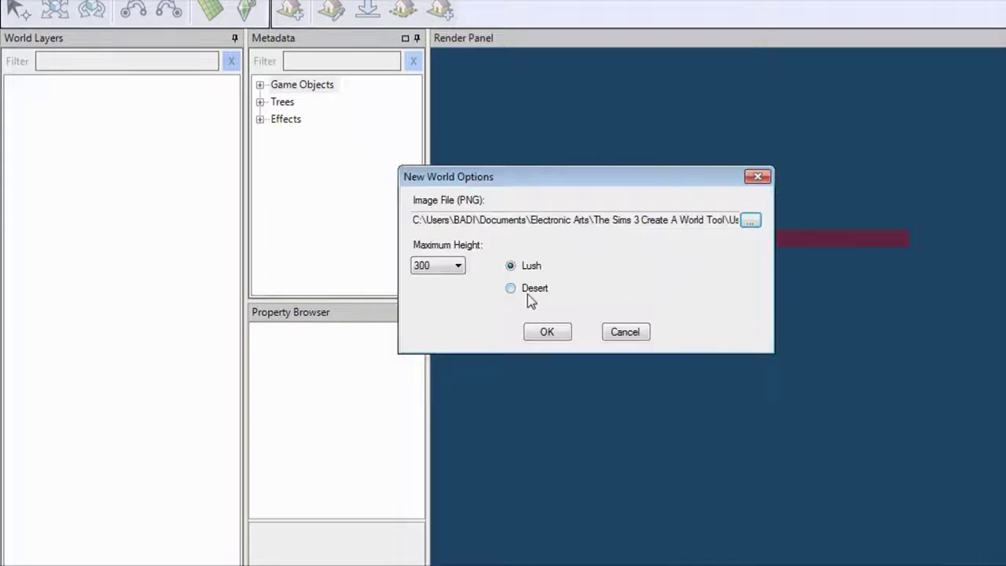
pyautogui.click(548, 333)
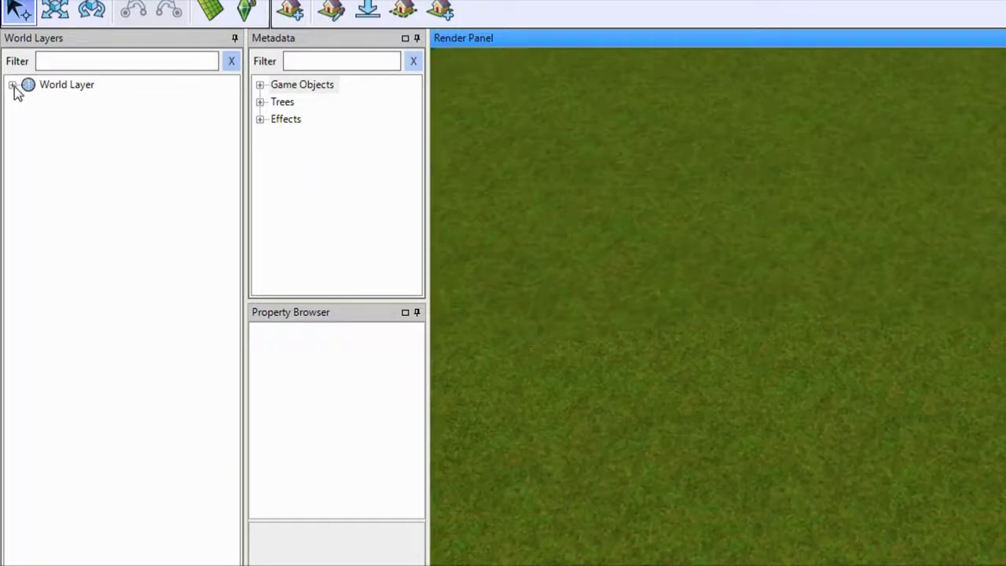
pyautogui.click(12, 84)
pyautogui.click(28, 100)
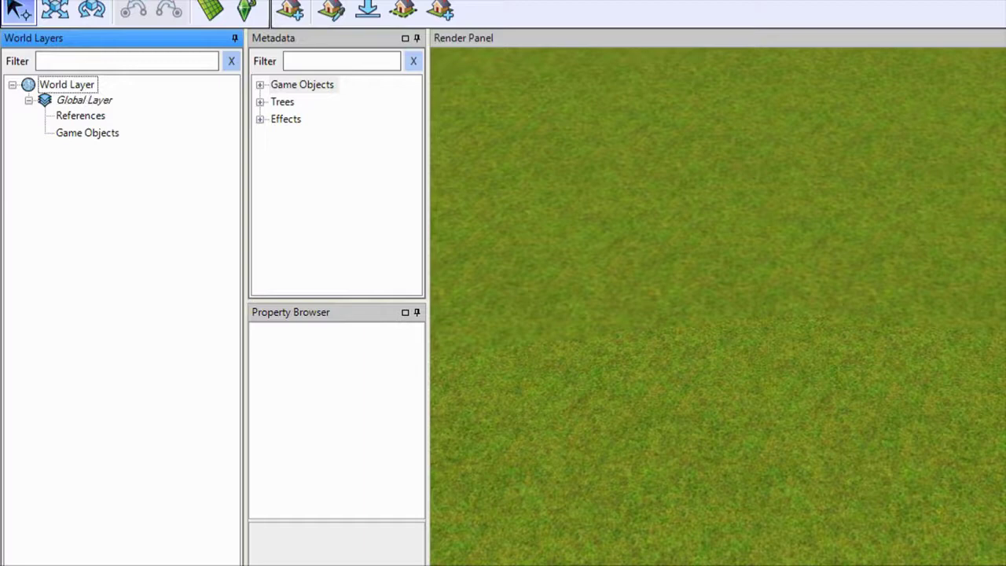
# Step: Save the new world as Global and close it
pyautogui.hotkey('alt', 'f')
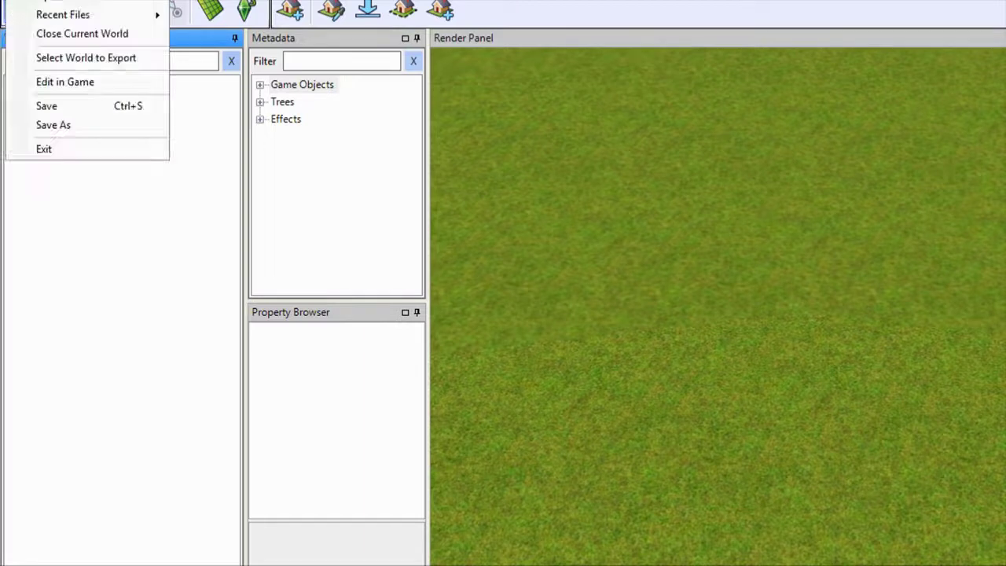
pyautogui.click(89, 127)
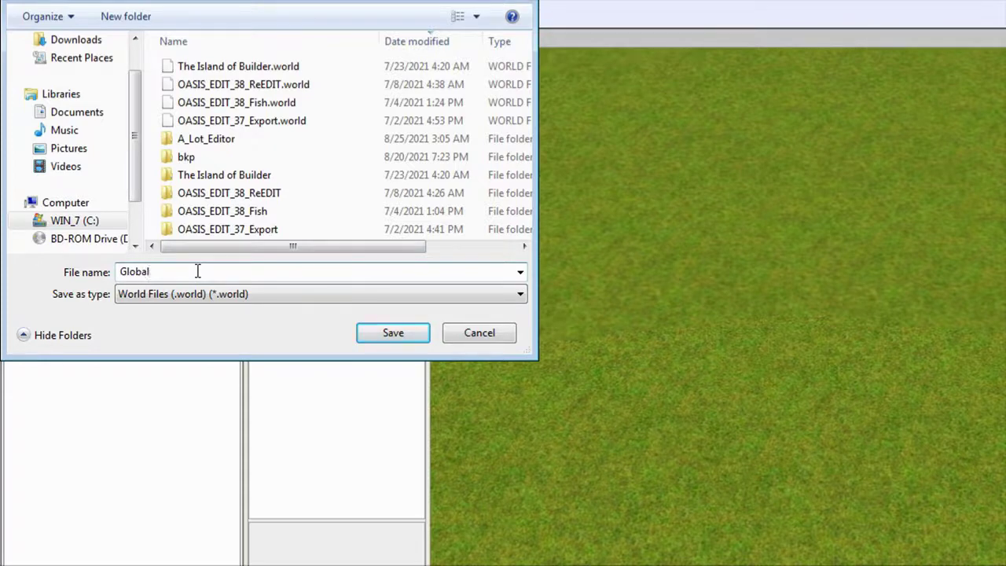
pyautogui.press('Return')
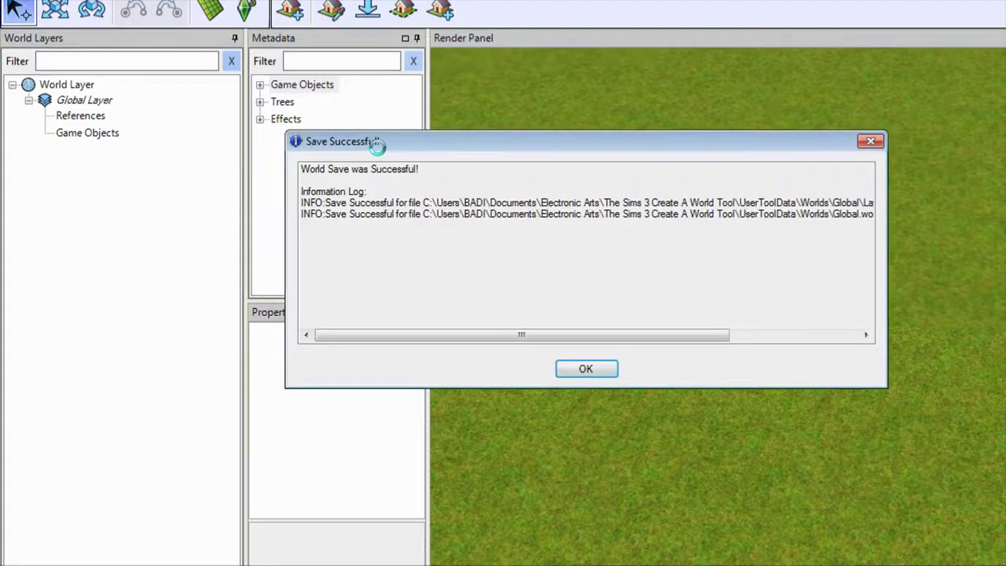
pyautogui.click(601, 369)
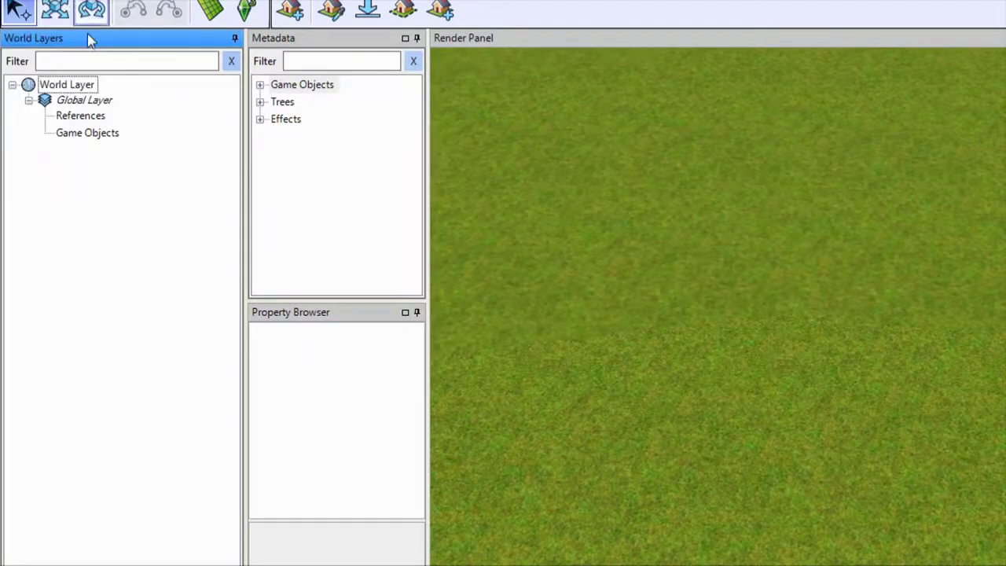
pyautogui.click(19, 2)
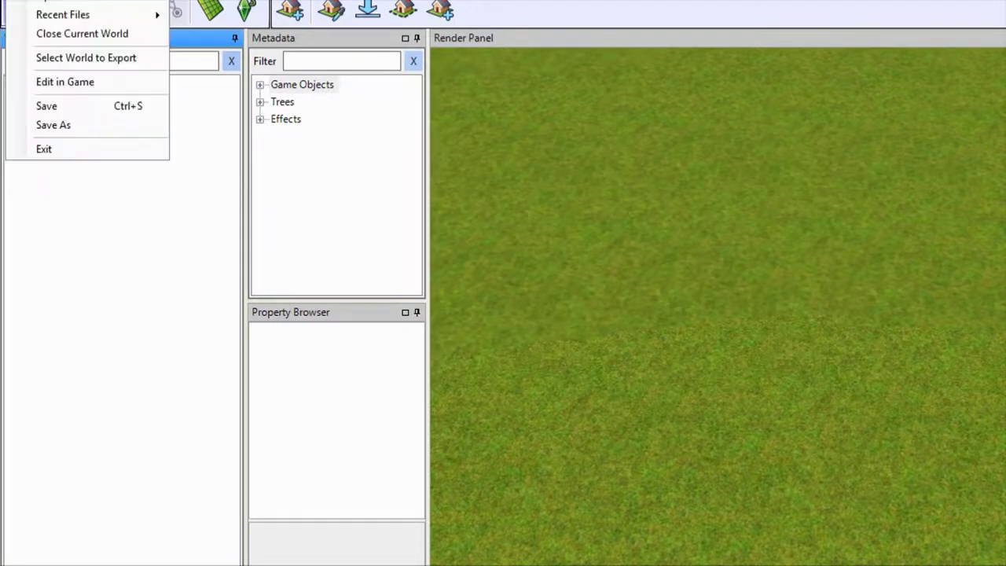
pyautogui.click(66, 35)
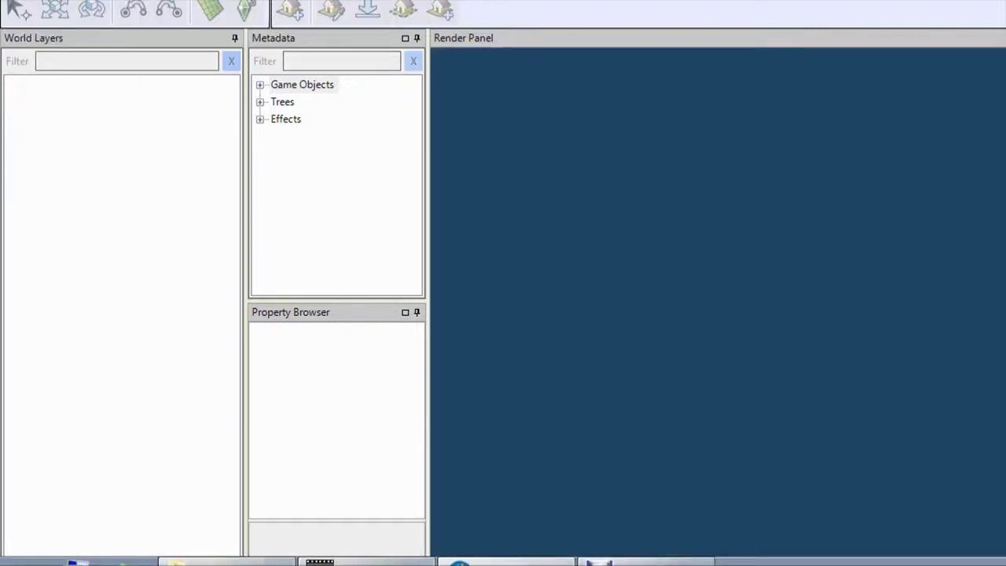
# Step: Switch to Windows Explorer and copy the GlobalLayer file from the Global world's Layers folder
pyautogui.click(199, 561)
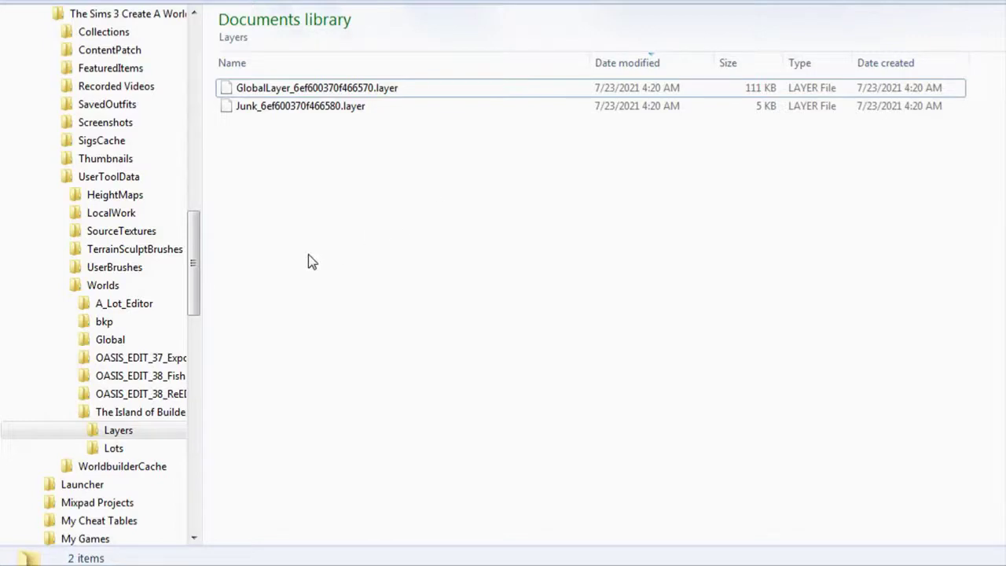
pyautogui.click(72, 339)
pyautogui.scroll(-3, 114, 352)
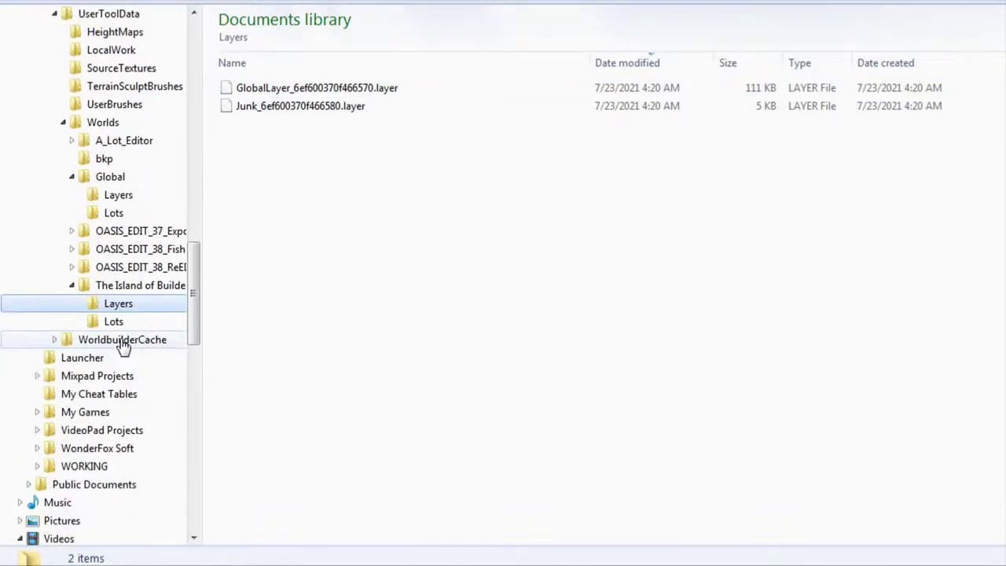
pyautogui.scroll(1, 123, 226)
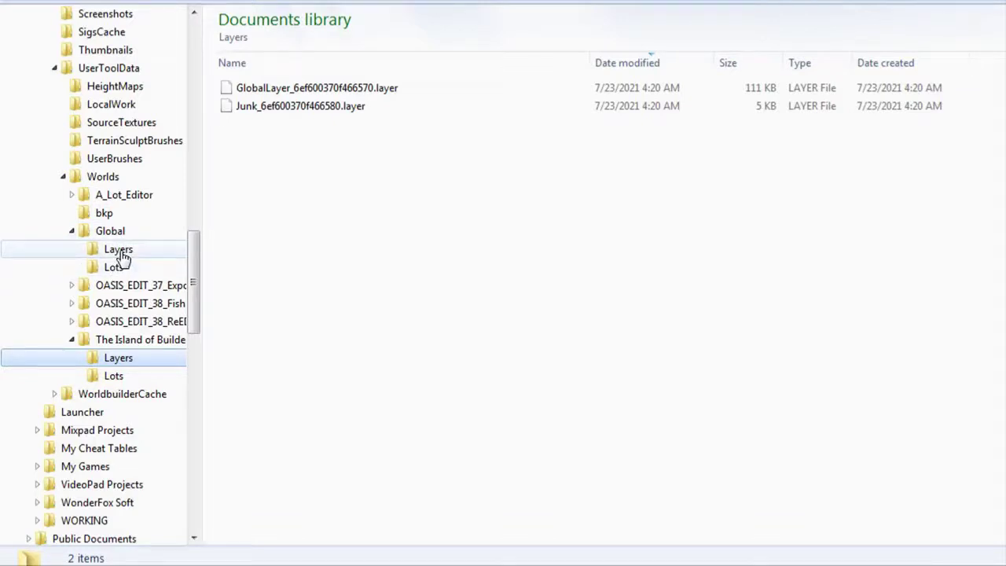
pyautogui.click(117, 237)
pyautogui.click(122, 251)
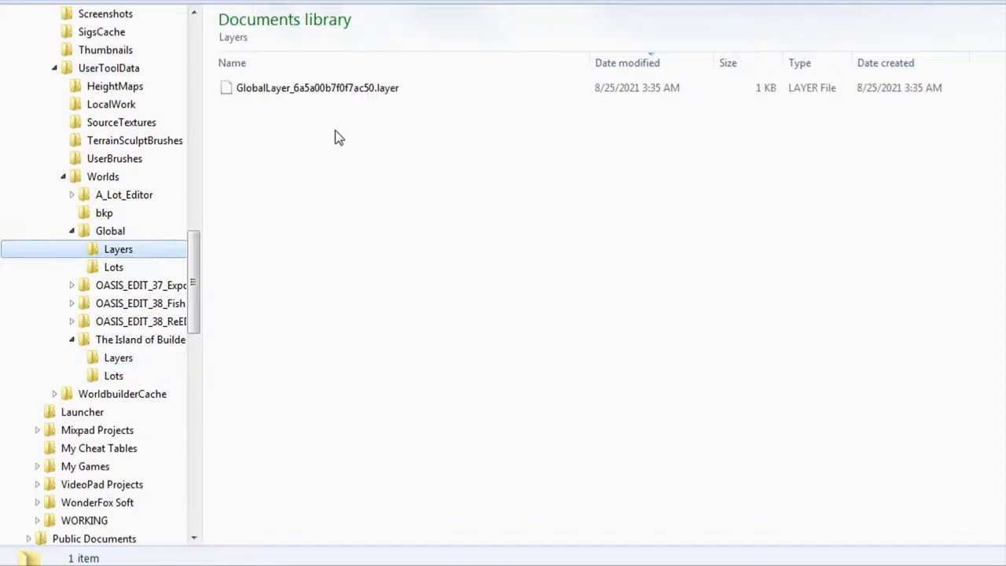
pyautogui.click(332, 91)
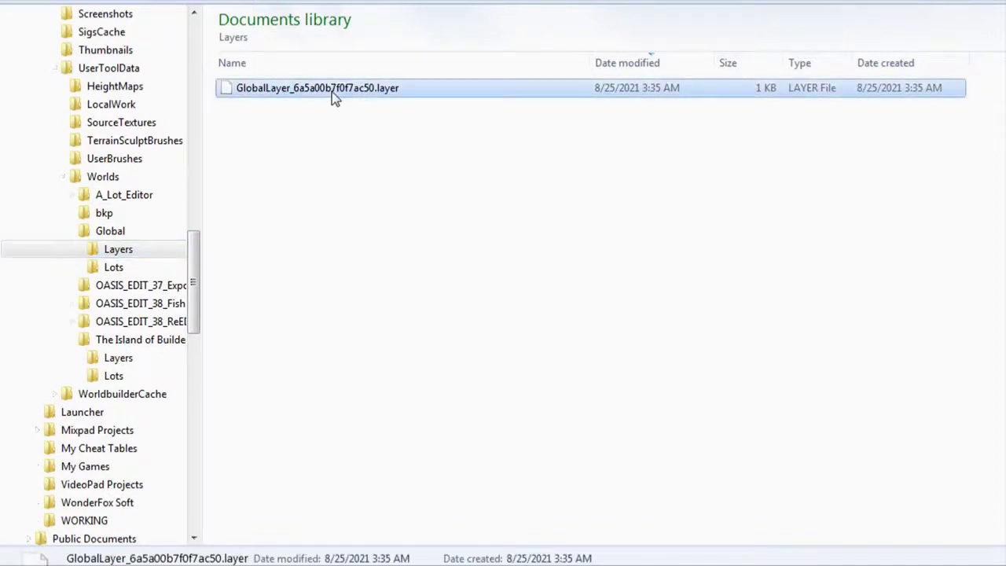
pyautogui.rightClick(331, 92)
pyautogui.click(393, 297)
# Step: Paste the copied GlobalLayer file into the Layers folder of The Island of Builder world
pyautogui.click(130, 343)
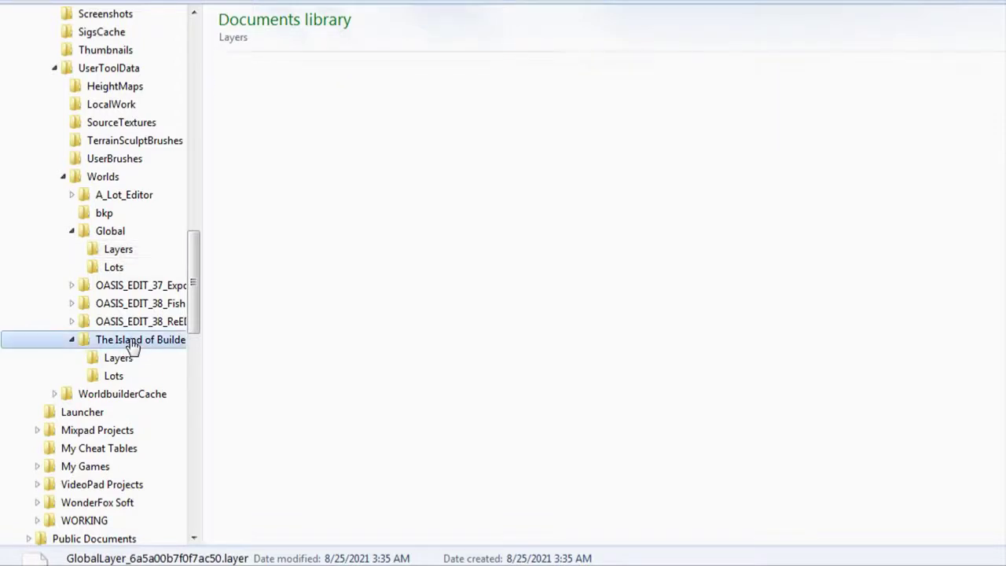
pyautogui.scroll(-1, 134, 348)
pyautogui.click(126, 305)
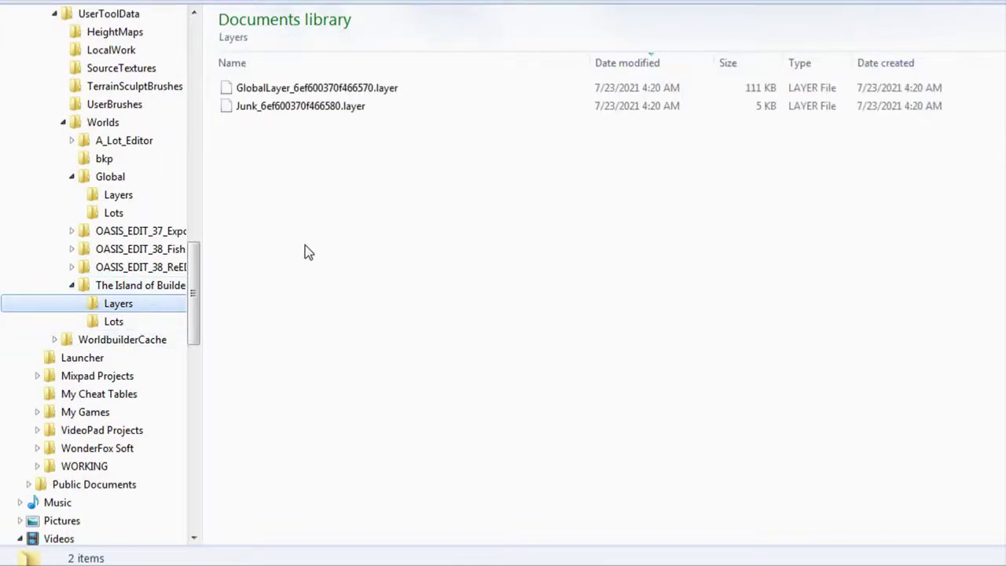
pyautogui.rightClick(362, 195)
pyautogui.click(418, 316)
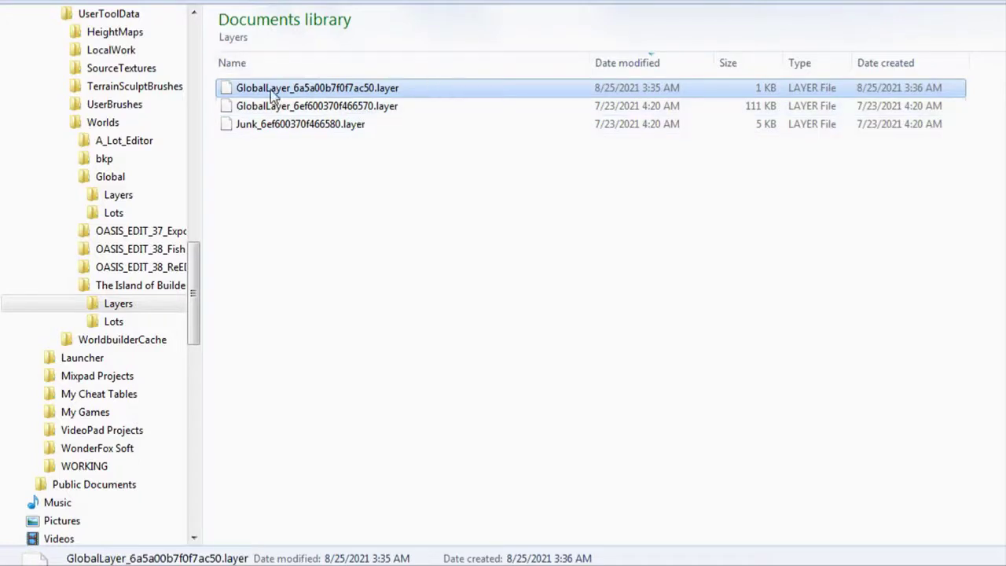
# Step: Rename the pasted layer file as GlobalLayer_6a5a00b7f0f7ac50_new.package and accept the extension change
pyautogui.click(377, 88)
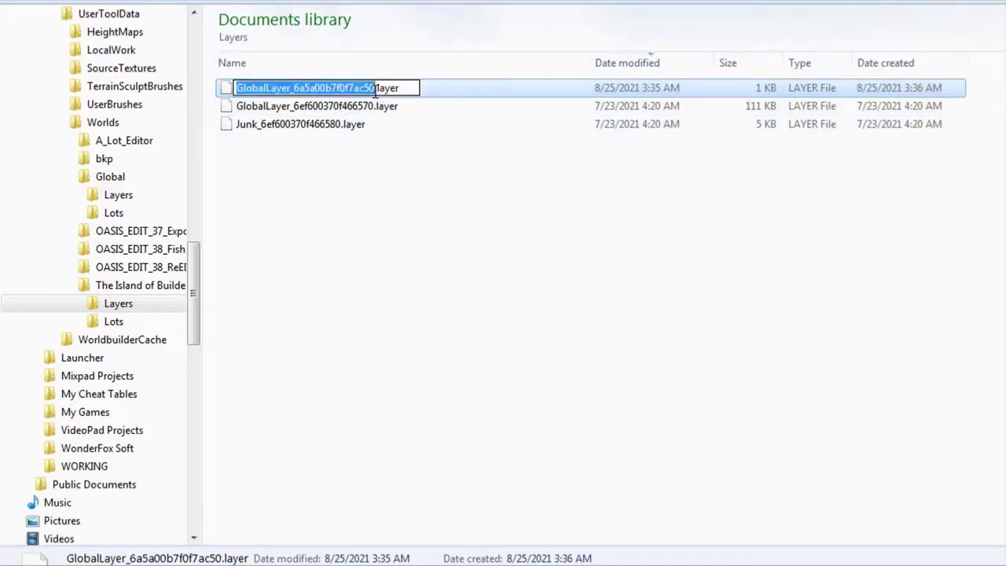
pyautogui.click(376, 88)
pyautogui.write('_')
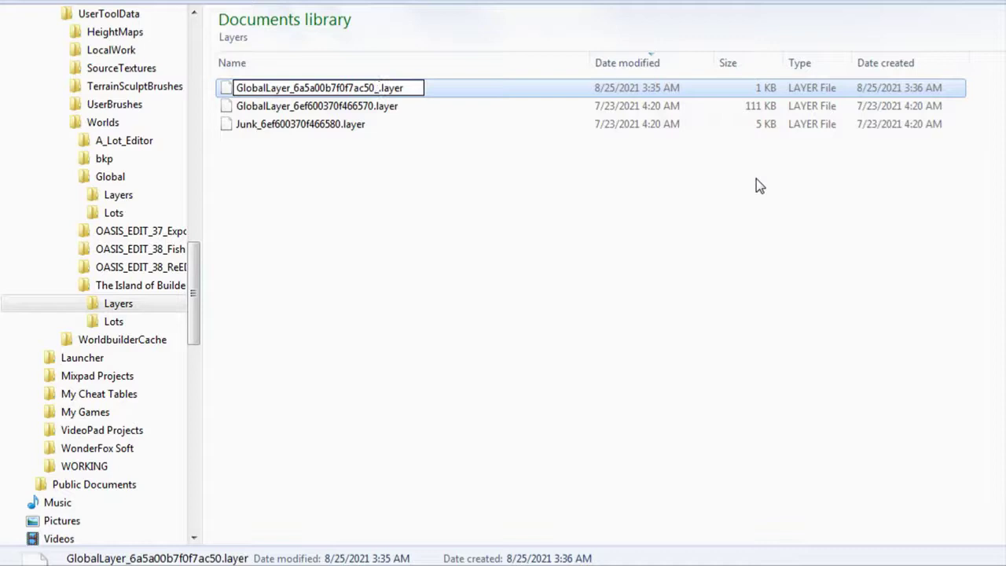
pyautogui.write('new')
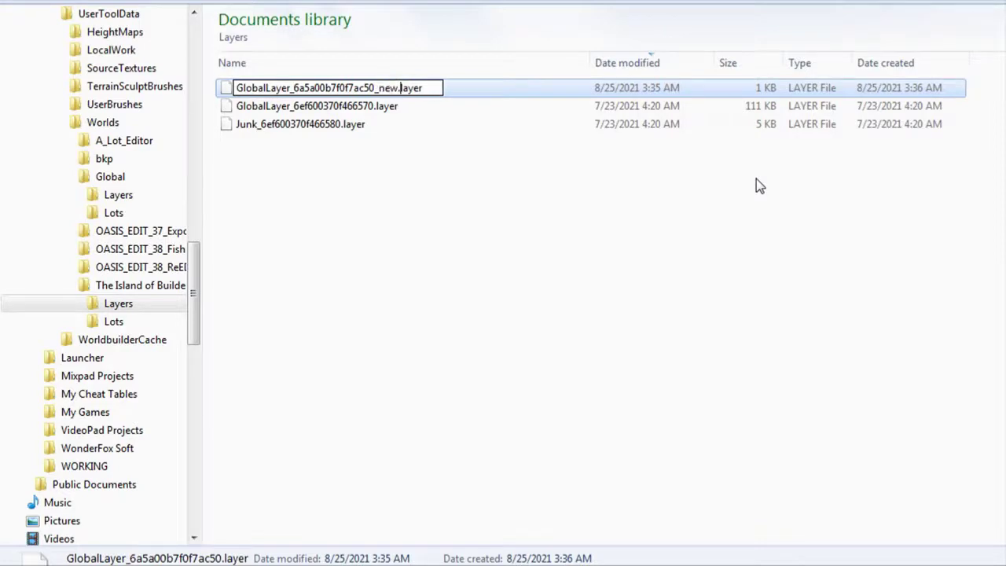
pyautogui.press('BackSpace')
pyautogui.press('BackSpace')
pyautogui.press('BackSpace')
pyautogui.press('BackSpace')
pyautogui.press('BackSpace')
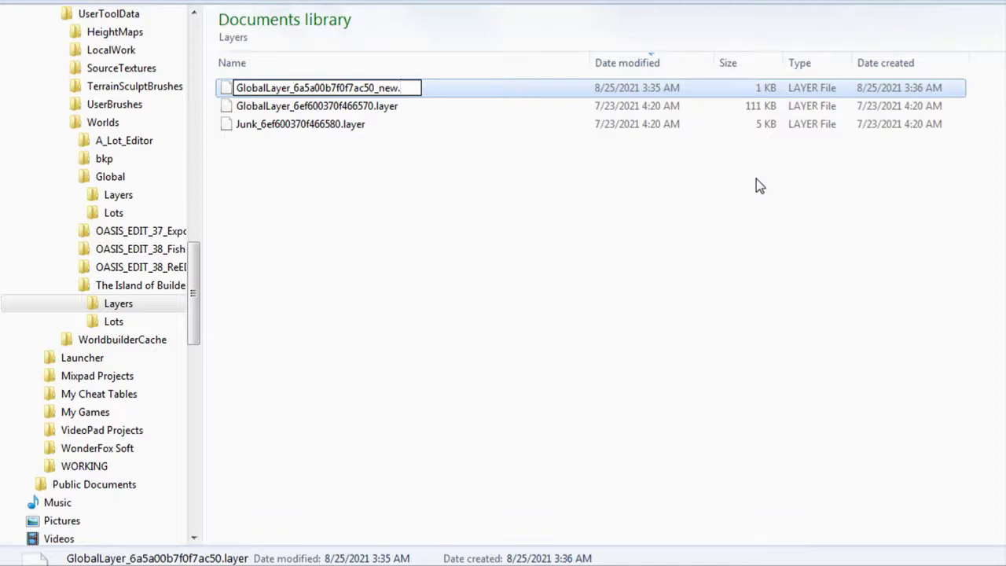
pyautogui.write('package')
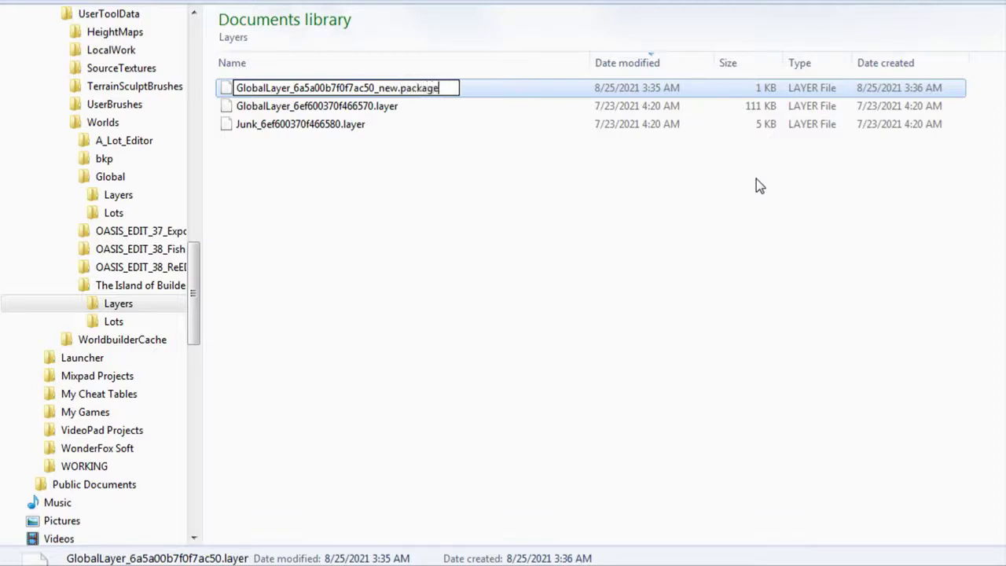
pyautogui.press('Return')
pyautogui.press('Return')
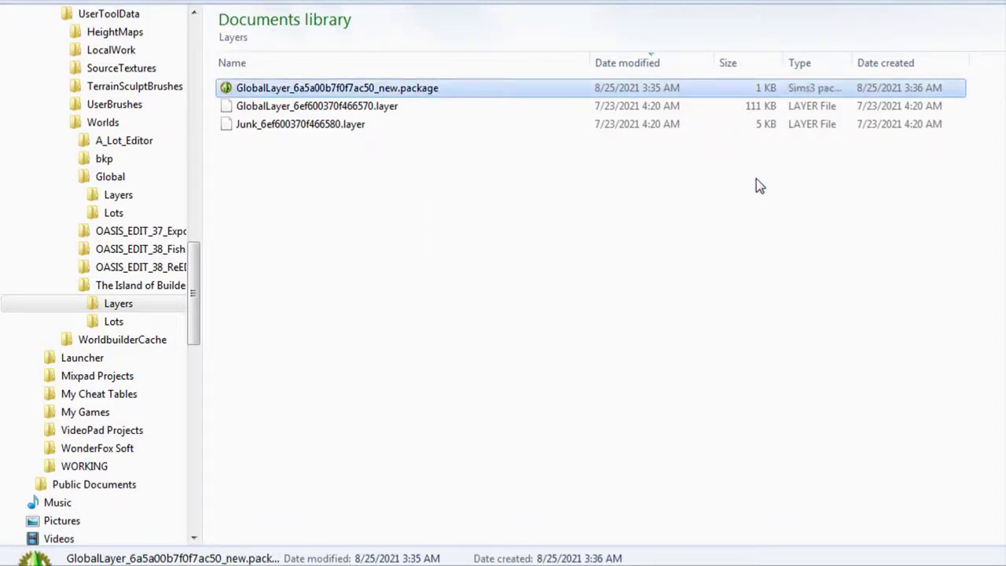
# Step: Rename the world's original global layer file as GlobalLayer_6ef600370f466570.package and accept the extension change
pyautogui.click(399, 112)
pyautogui.click(399, 108)
pyautogui.doubleClick(397, 106)
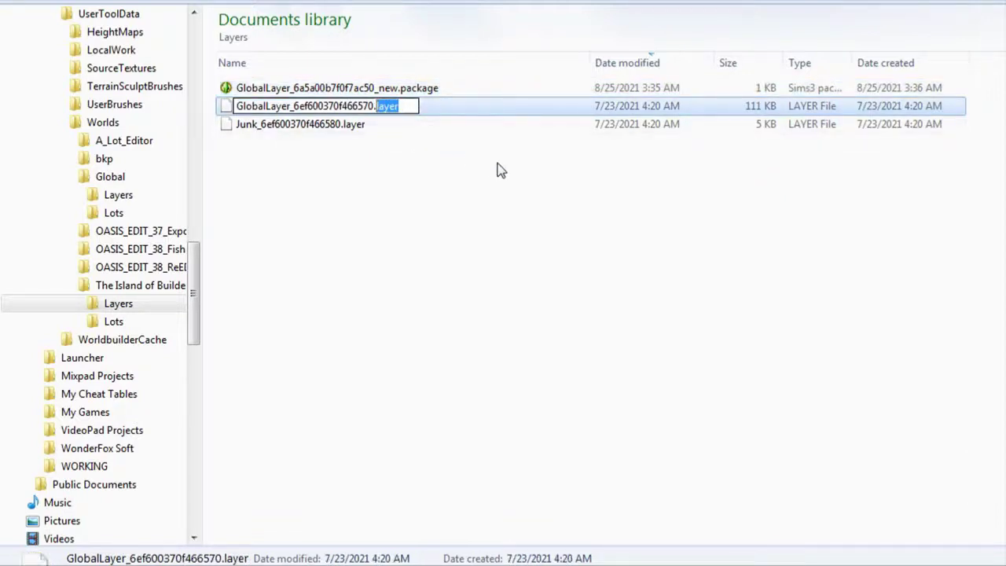
pyautogui.write('package')
pyautogui.press('Return')
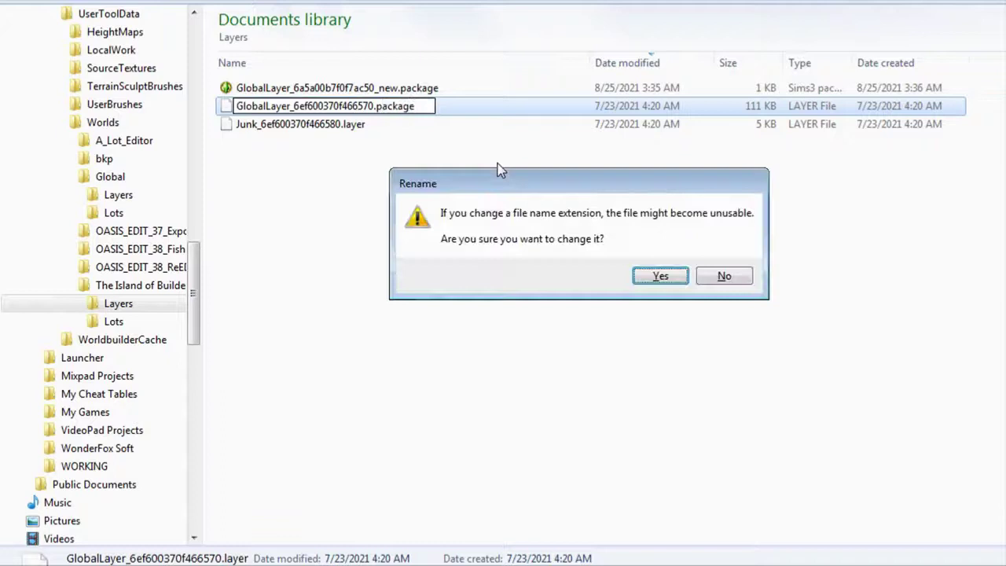
pyautogui.press('Escape')
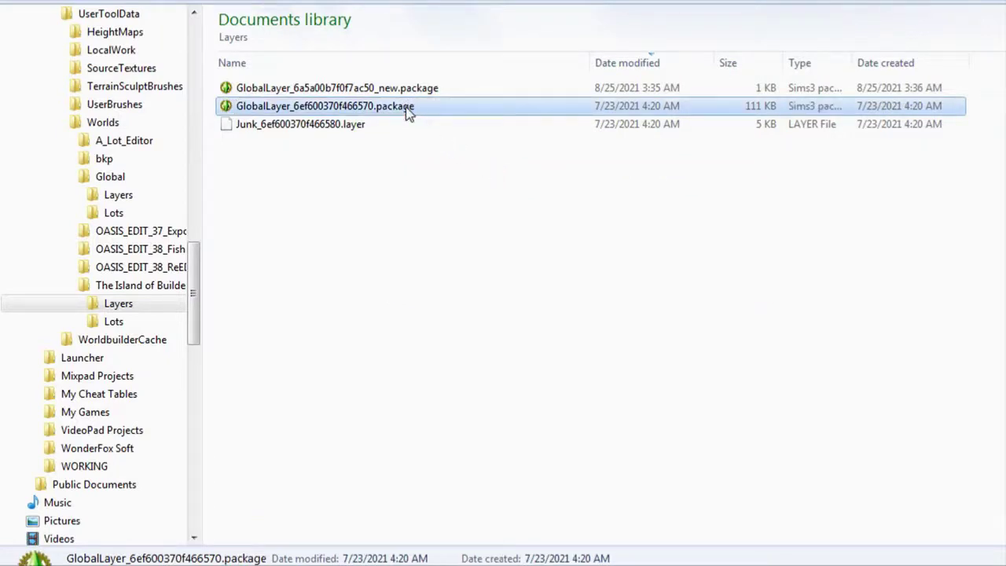
# Step: Open GlobalLayer_6ef600370f466570.package in s3pe and copy the instance number of its REFS resource in group 0x00F0B54D
pyautogui.doubleClick(409, 114)
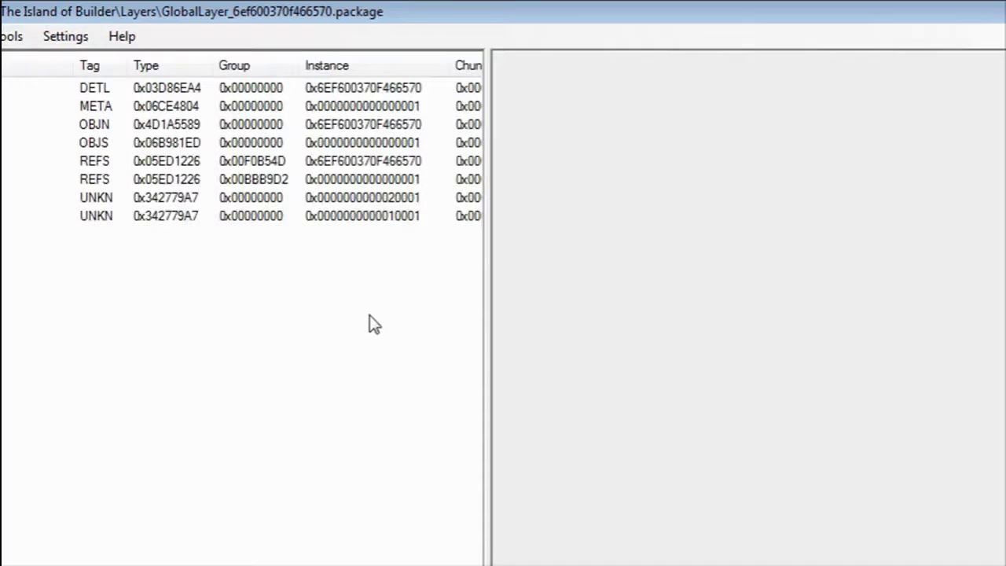
pyautogui.click(320, 161)
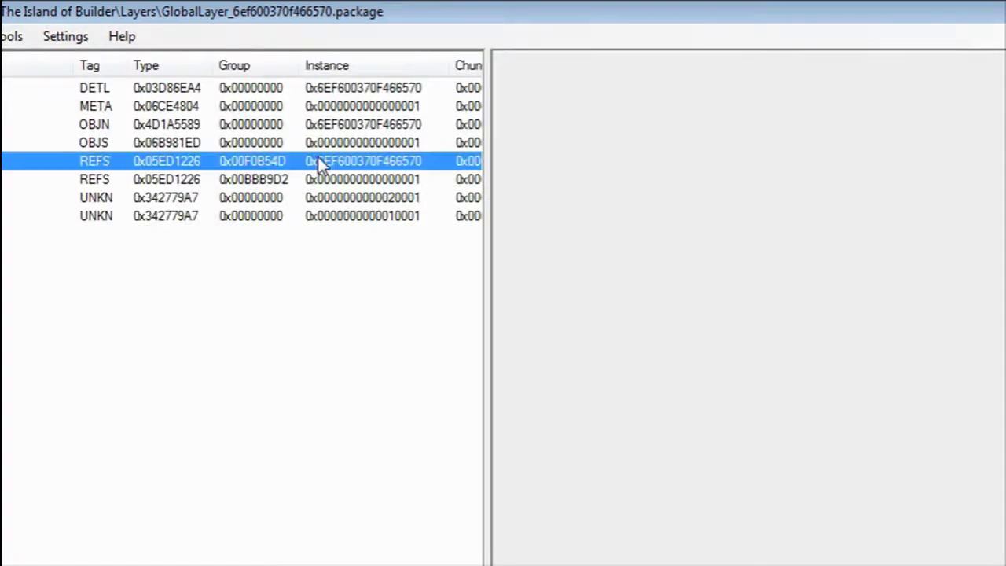
pyautogui.doubleClick(318, 157)
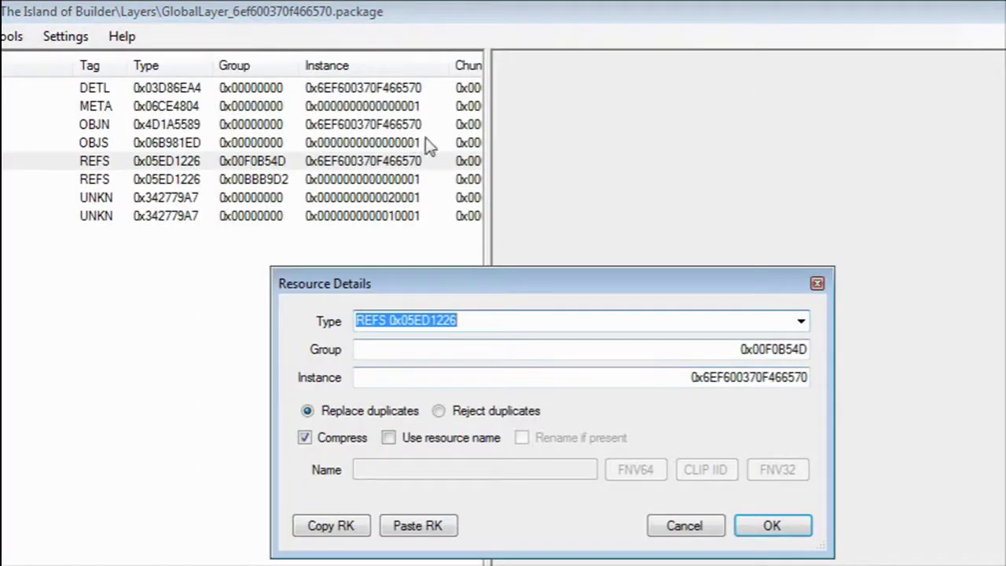
pyautogui.click(685, 378)
pyautogui.moveTo(684, 378); pyautogui.dragTo(776, 379)
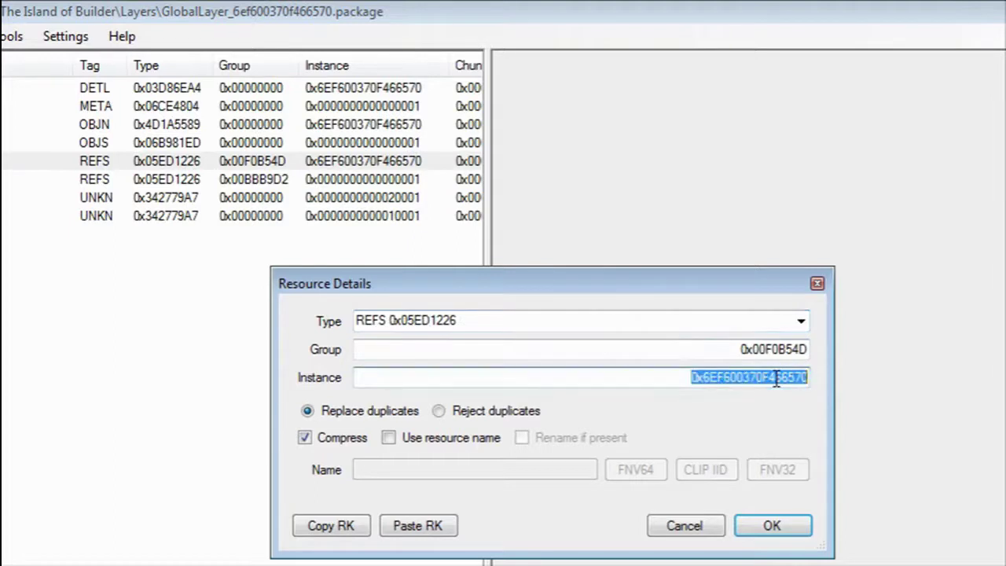
pyautogui.rightClick(776, 379)
pyautogui.click(849, 449)
pyautogui.click(694, 529)
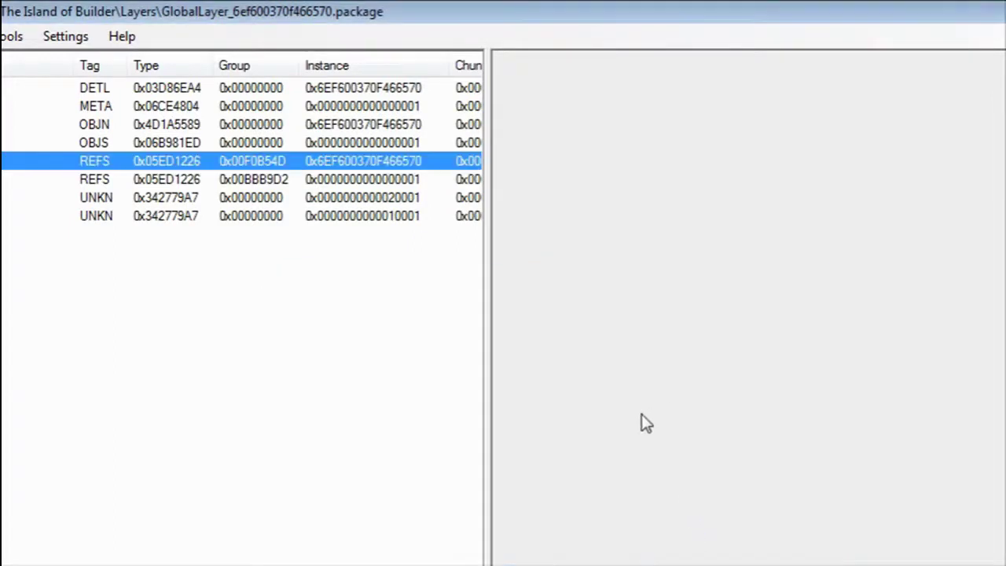
# Step: Open GlobalLayer_6a5a00b7f0f7ac50_new.package in s3pe and set its DETL resource's instance to the copied 0x6EF600370F466570
pyautogui.hotkey('alt', 'Tab')
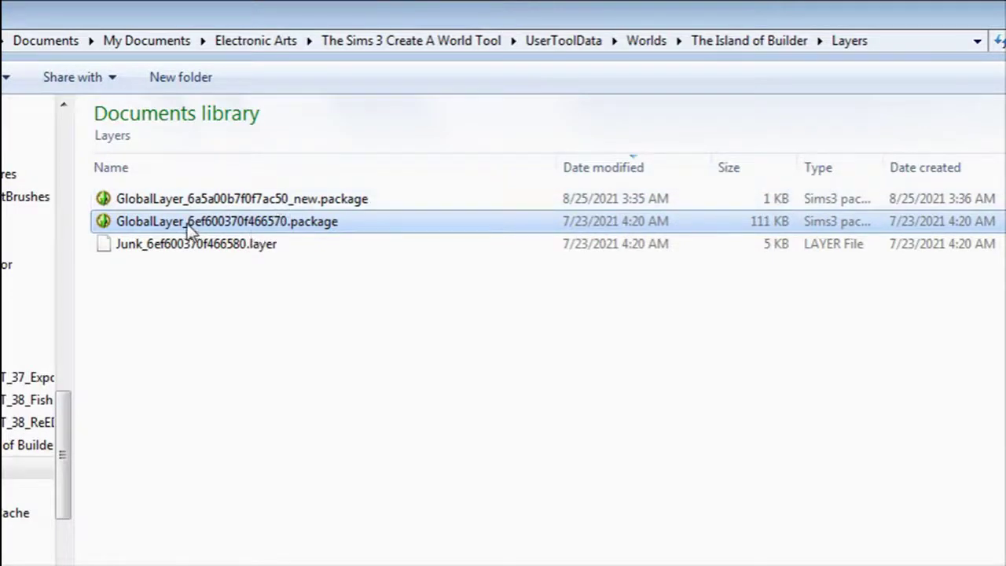
pyautogui.doubleClick(306, 206)
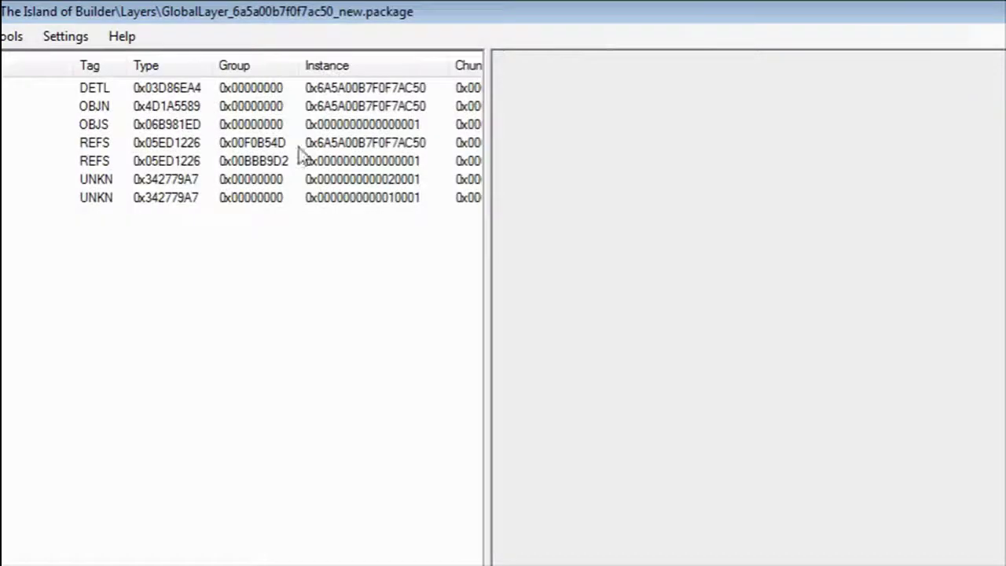
pyautogui.click(410, 89)
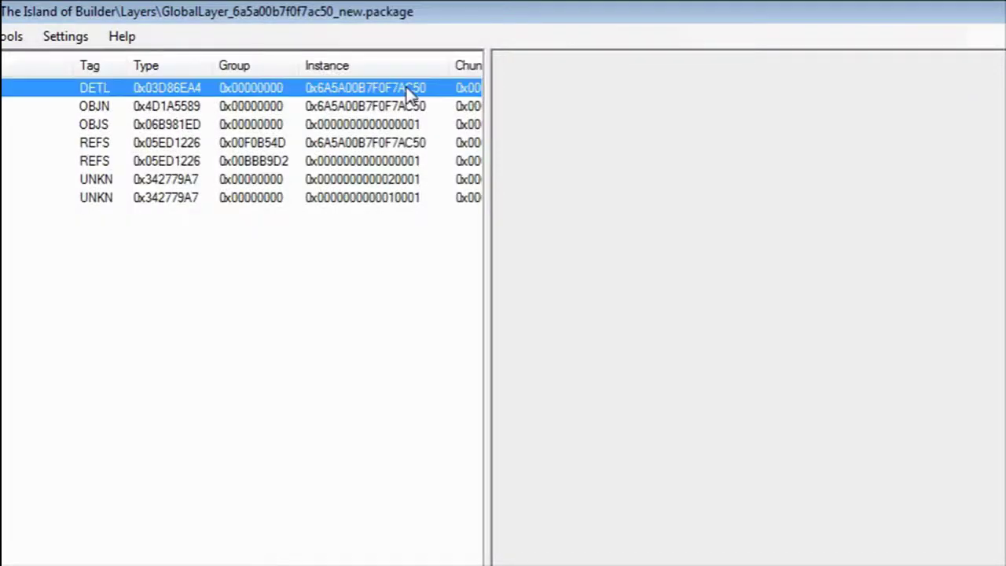
pyautogui.doubleClick(410, 89)
pyautogui.doubleClick(770, 377)
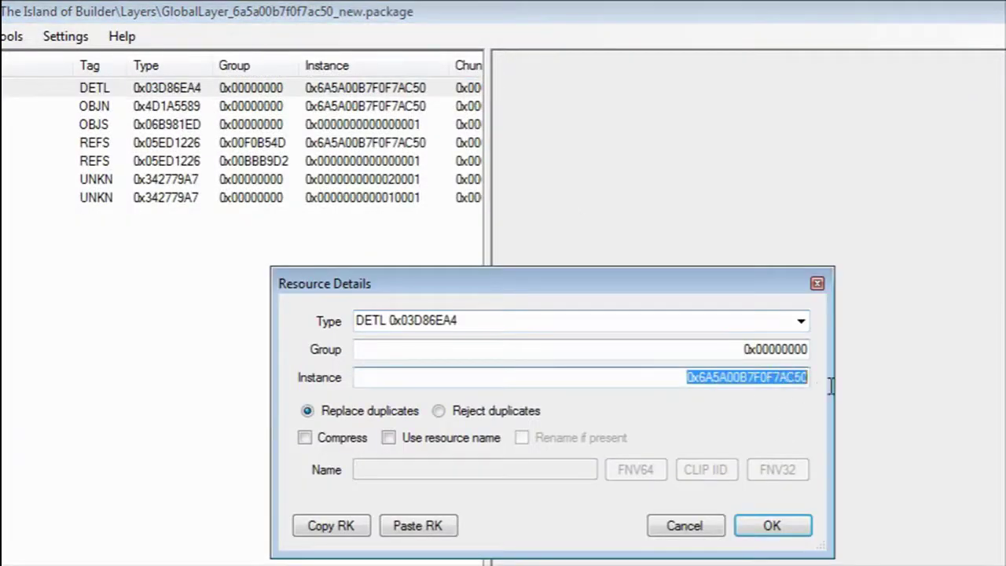
pyautogui.rightClick(778, 376)
pyautogui.click(860, 466)
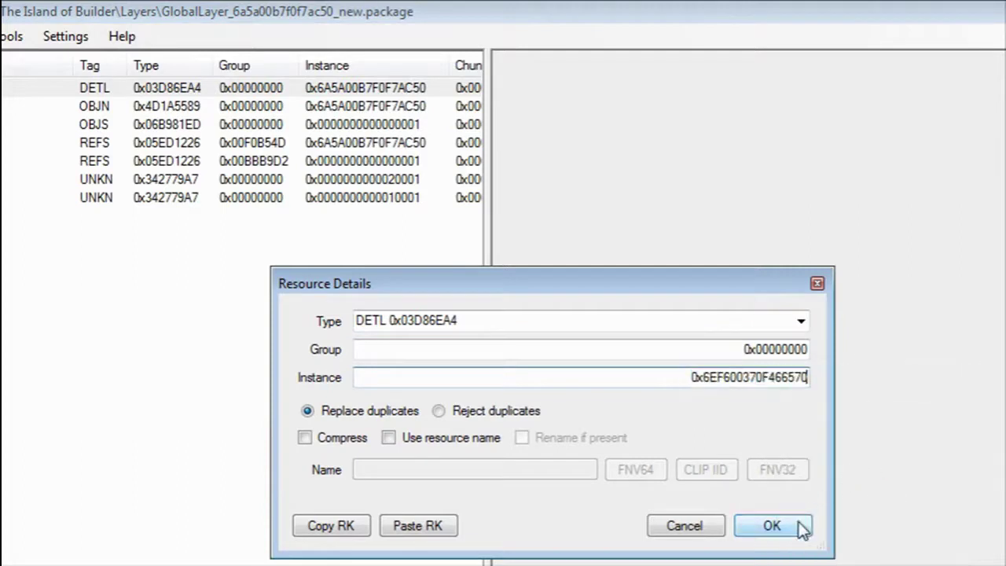
pyautogui.click(798, 528)
# Step: Set the OBJN resource's instance to the copied 0x6EF600370F466570
pyautogui.doubleClick(415, 107)
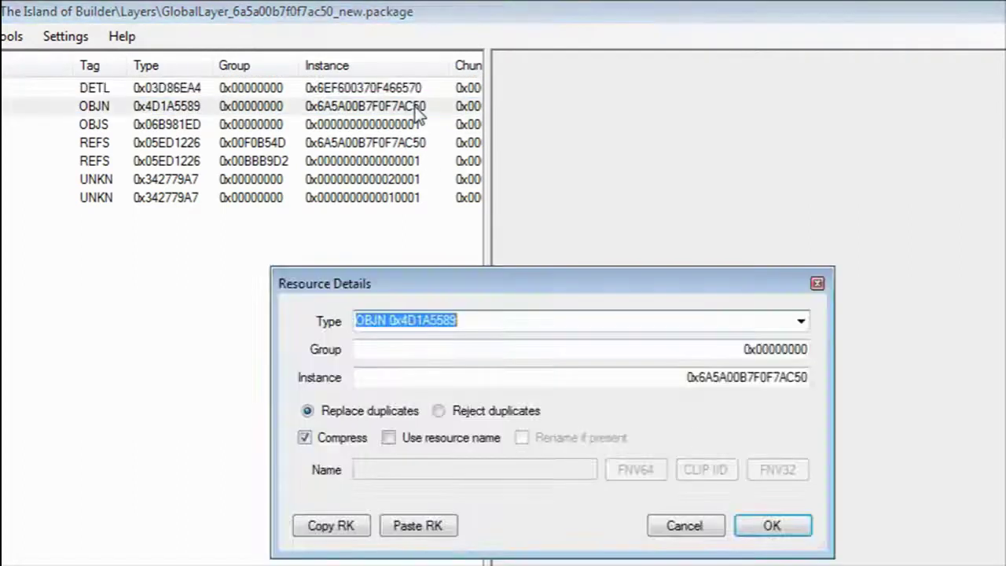
pyautogui.doubleClick(706, 378)
pyautogui.rightClick(783, 378)
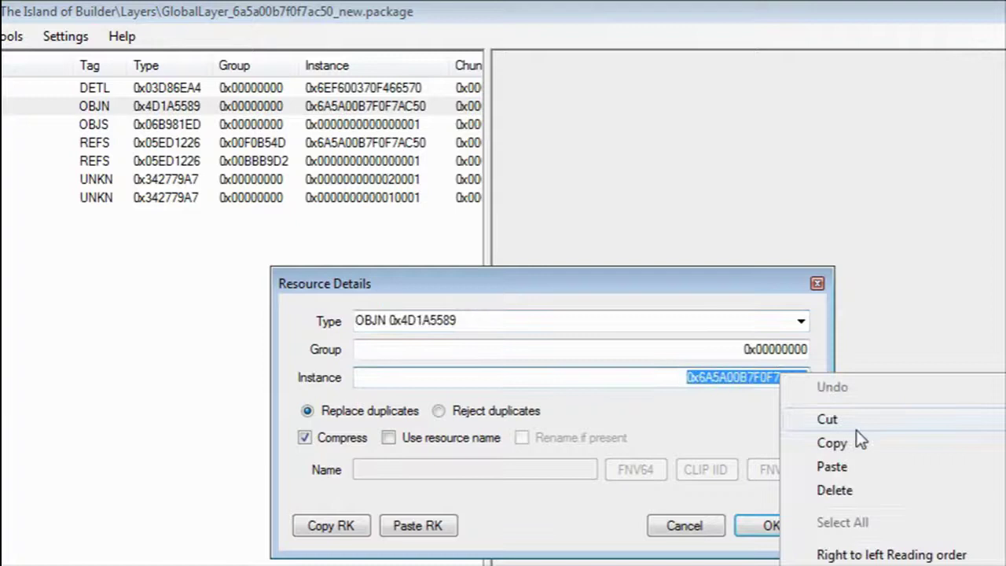
pyautogui.click(853, 465)
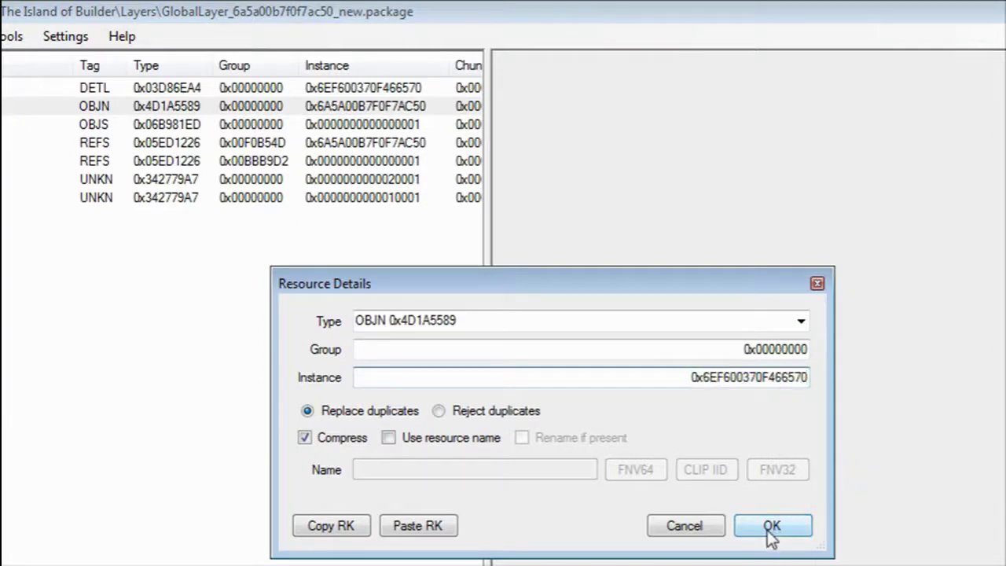
pyautogui.click(770, 528)
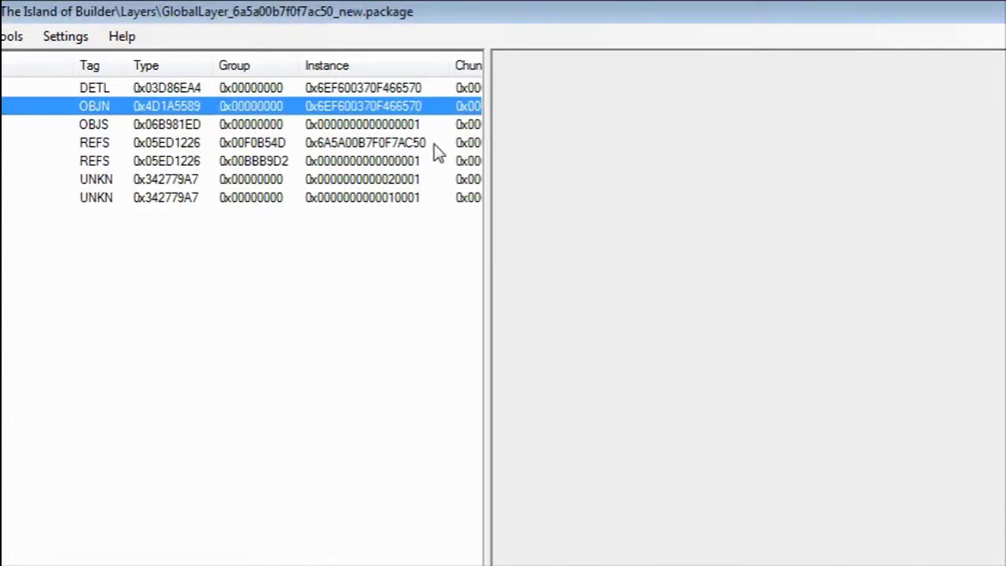
# Step: Set the instance of the REFS resource in group 0x00F0B54D to the copied 0x6EF600370F466570
pyautogui.doubleClick(434, 143)
pyautogui.moveTo(680, 378); pyautogui.dragTo(817, 380)
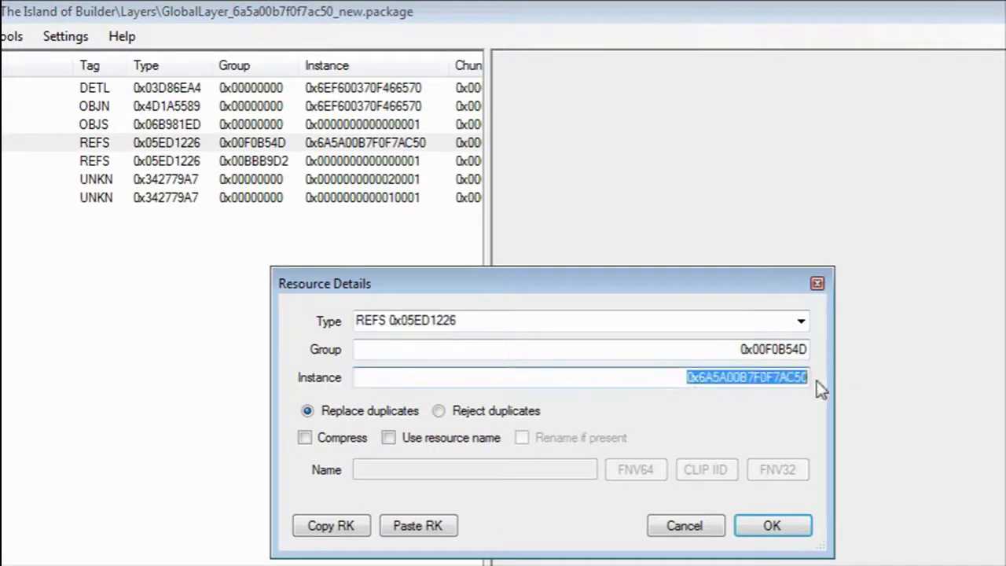
pyautogui.rightClick(766, 378)
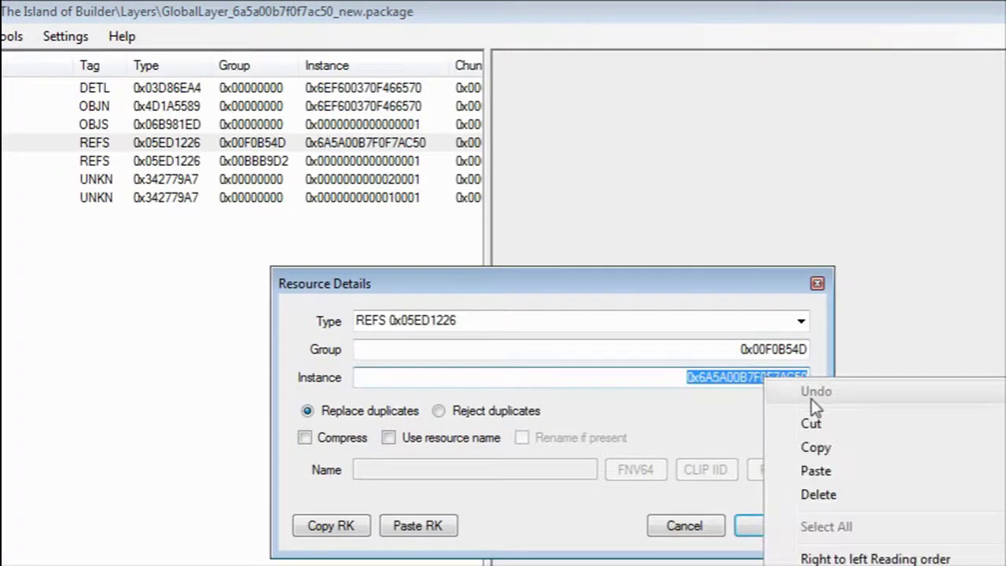
pyautogui.click(843, 475)
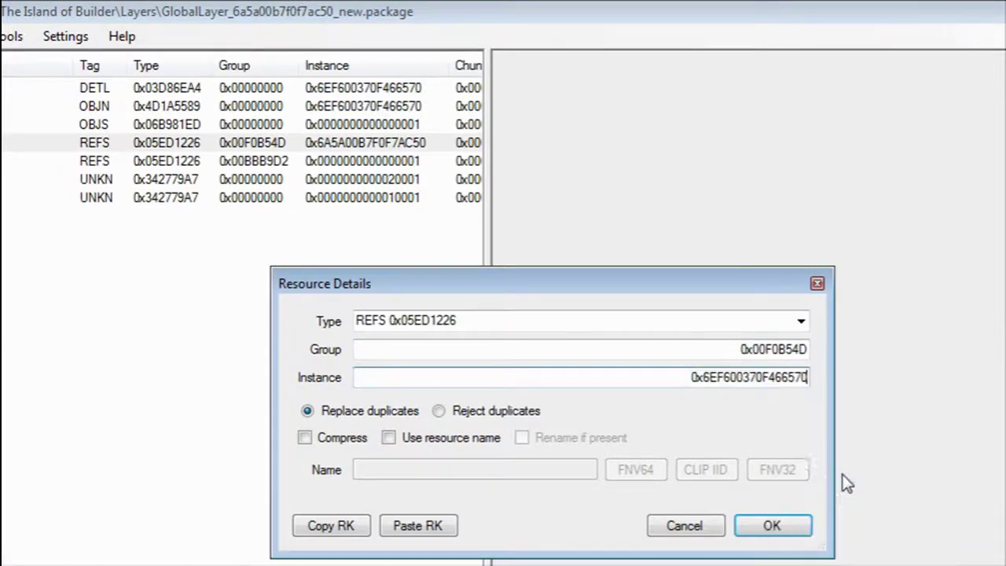
pyautogui.click(773, 526)
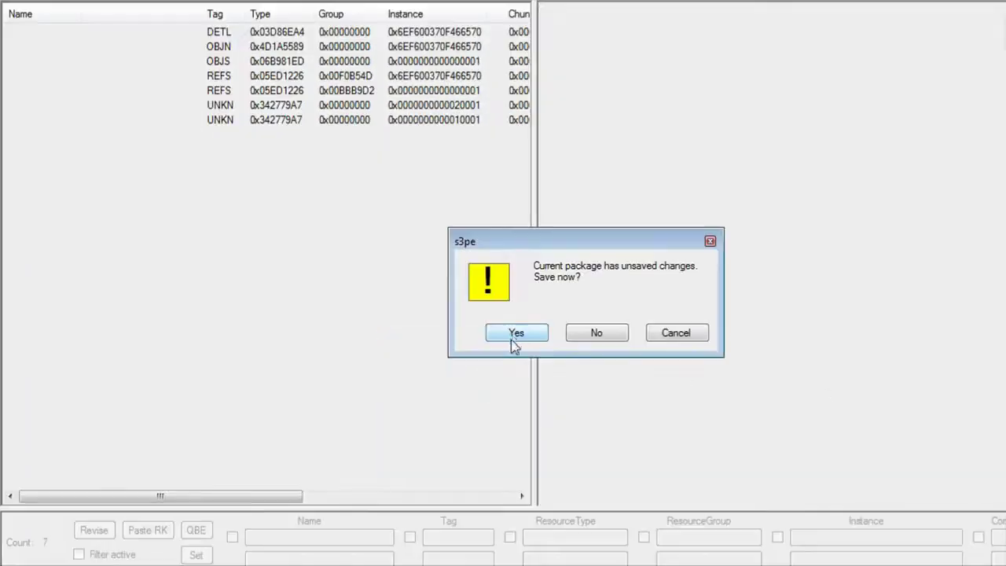
# Step: Save the edited package and copy the base name of GlobalLayer_6ef600370f466570.package in the world's Layers folder
pyautogui.click(469, 469)
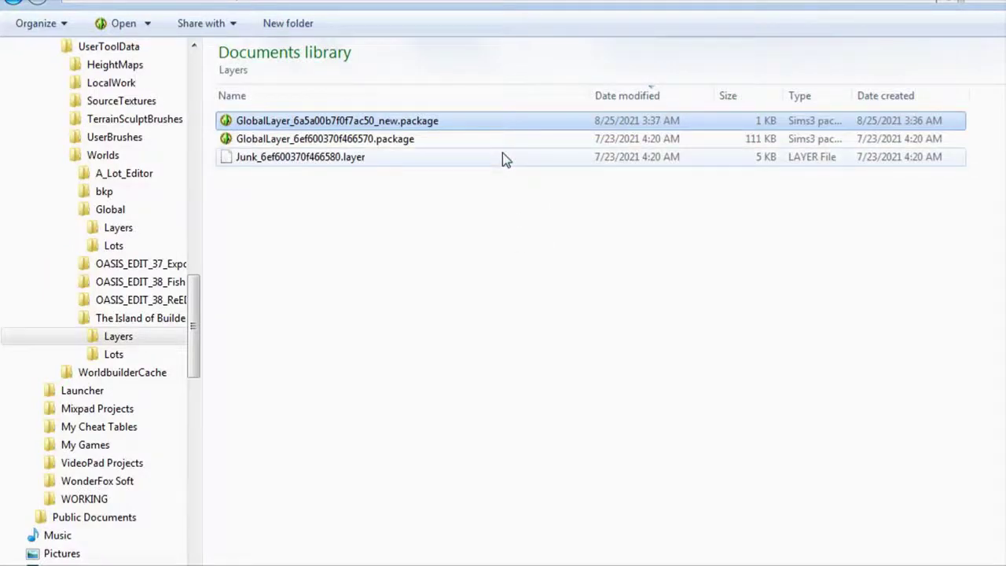
pyautogui.click(418, 140)
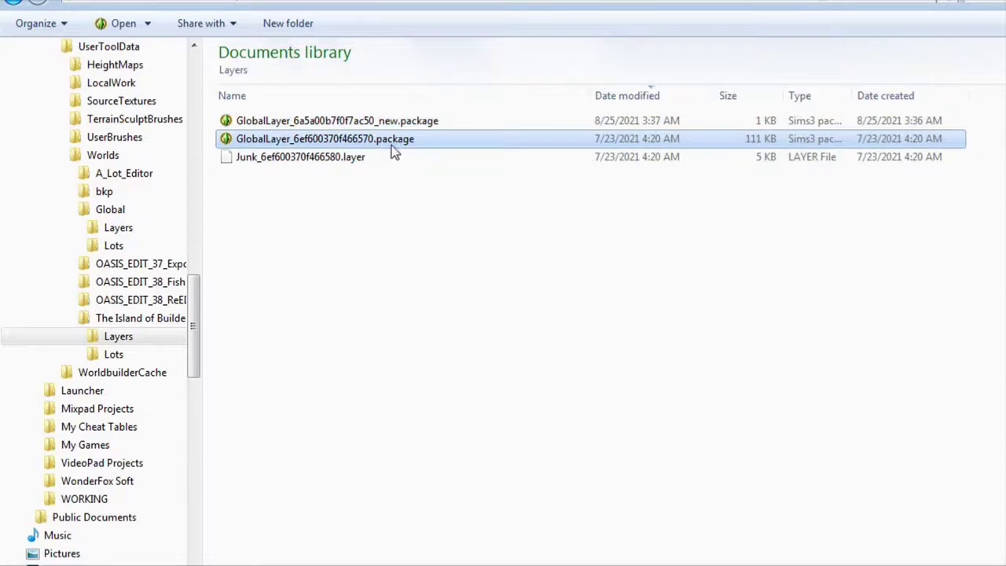
pyautogui.rightClick(367, 143)
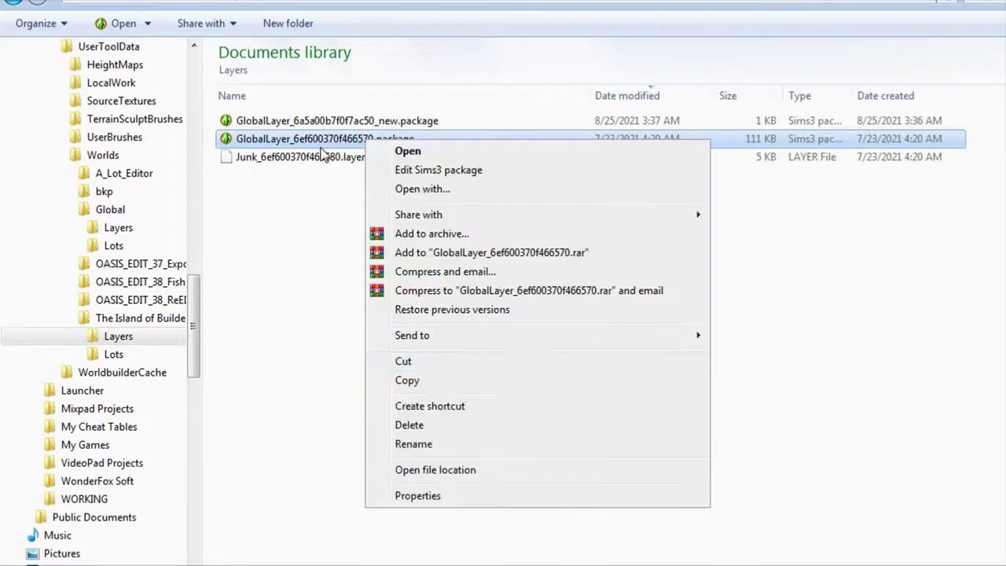
pyautogui.click(322, 140)
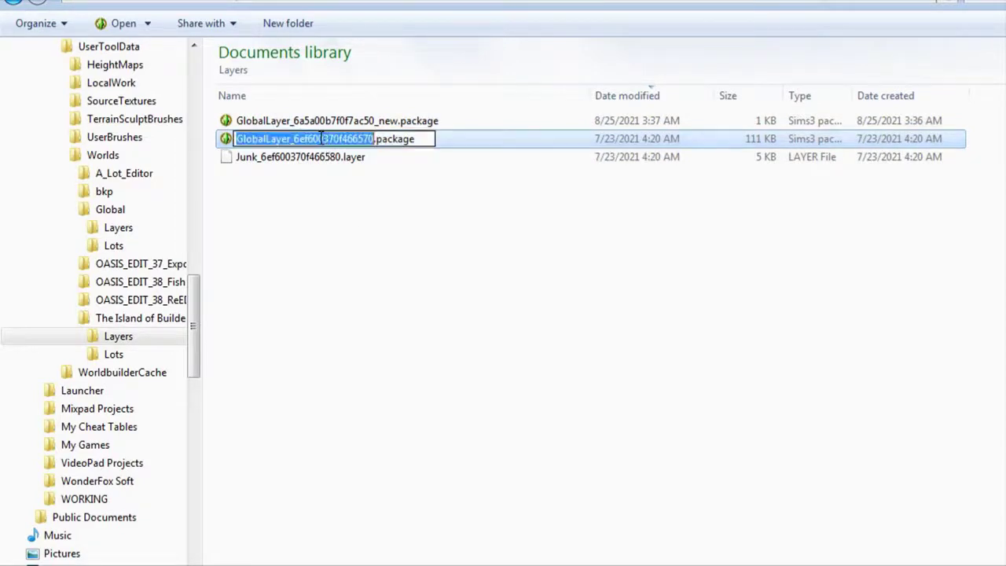
pyautogui.rightClick(321, 138)
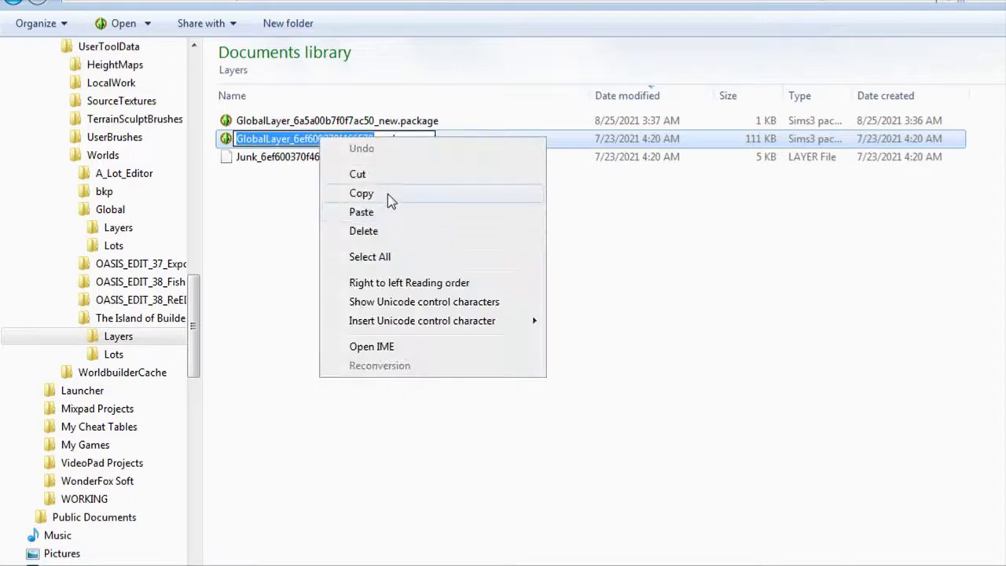
pyautogui.click(387, 194)
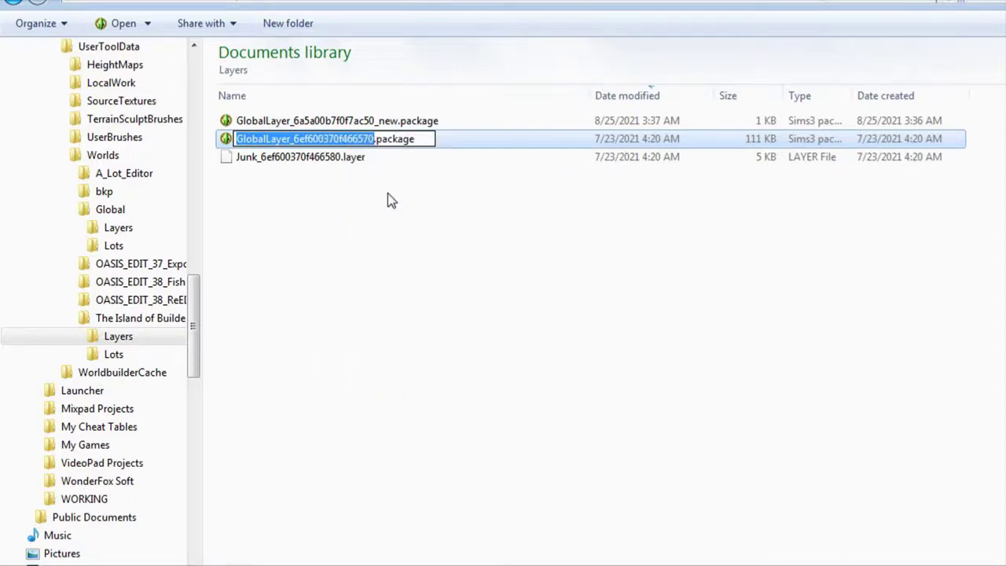
# Step: Rename the original Global Layer package to 1GlobalLayer_6ef600370f466570.package
pyautogui.click(238, 140)
pyautogui.write('1')
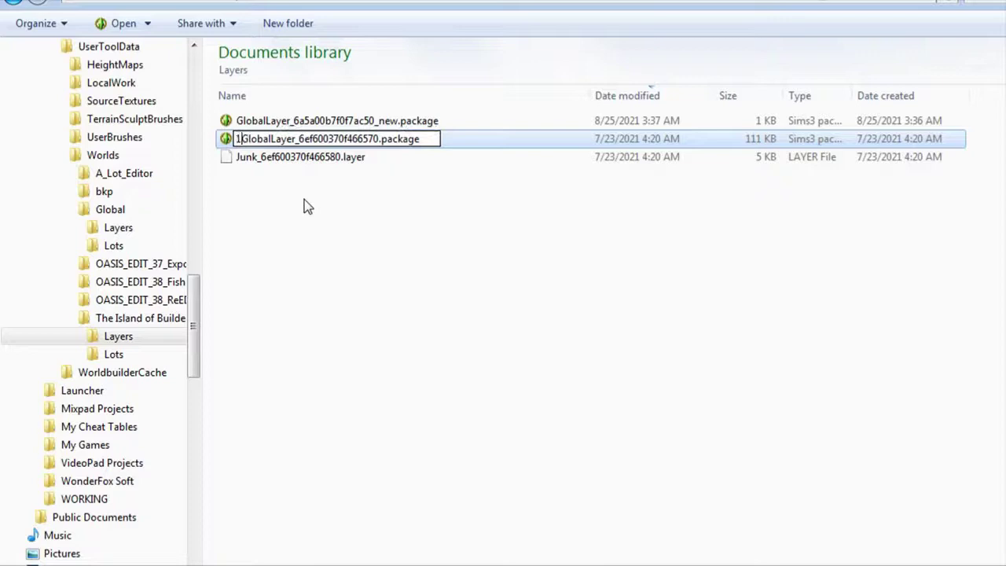
pyautogui.press('Return')
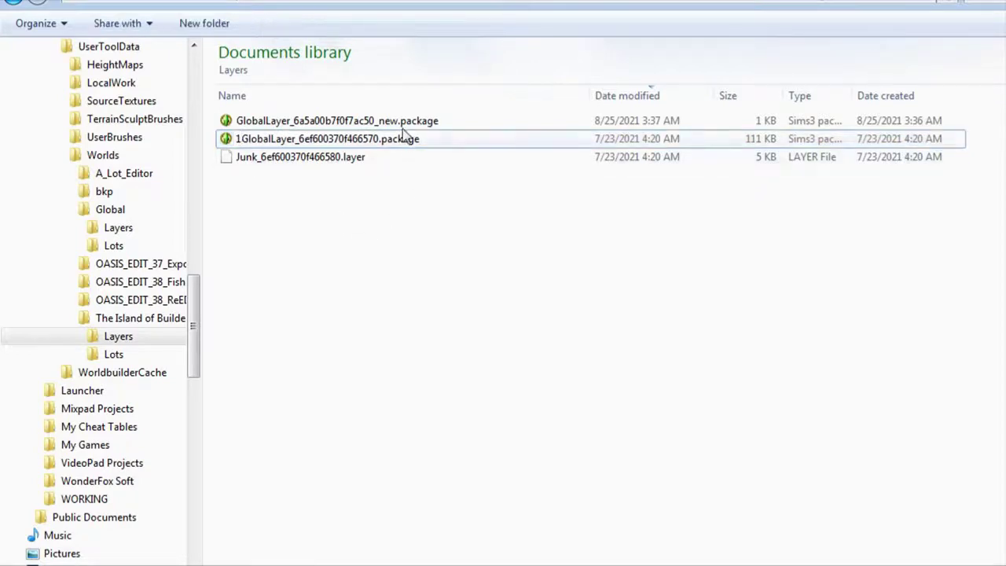
# Step: Rename GlobalLayer_6a5a00b7f0f7ac50_new.package to GlobalLayer_6ef600370f466570.layer, reusing the copied base name and accepting the extension change
pyautogui.click(420, 123)
pyautogui.click(440, 122)
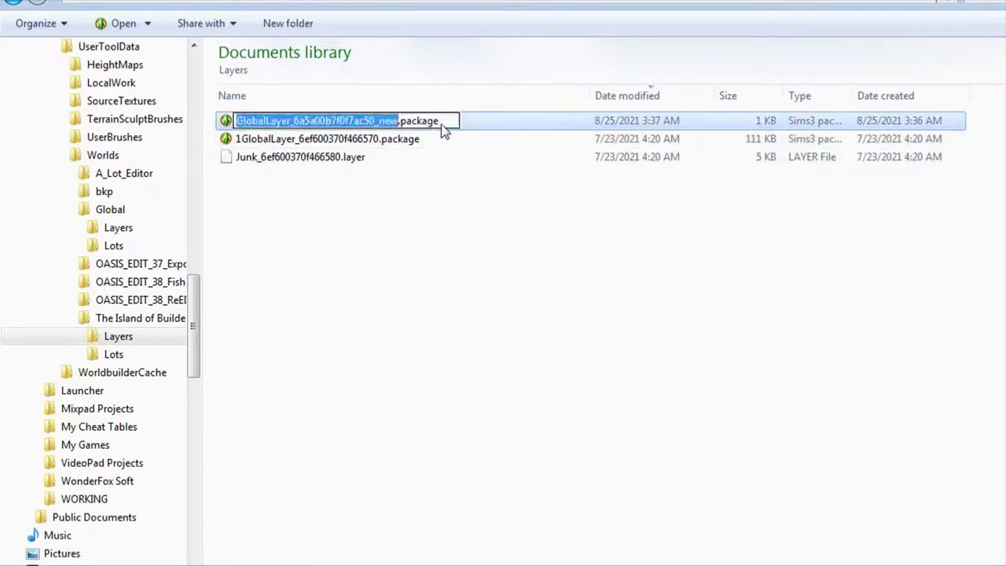
pyautogui.rightClick(374, 125)
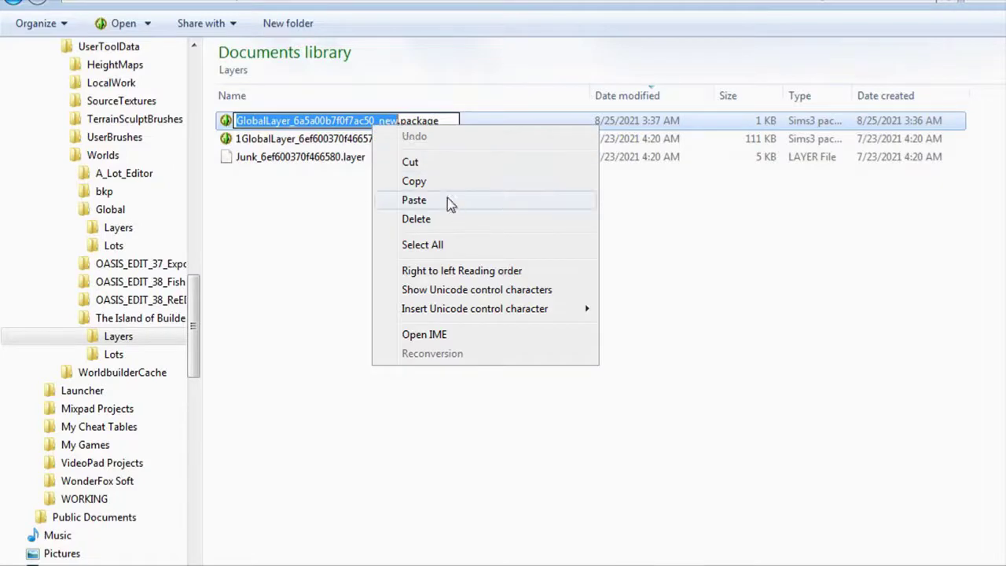
pyautogui.click(446, 199)
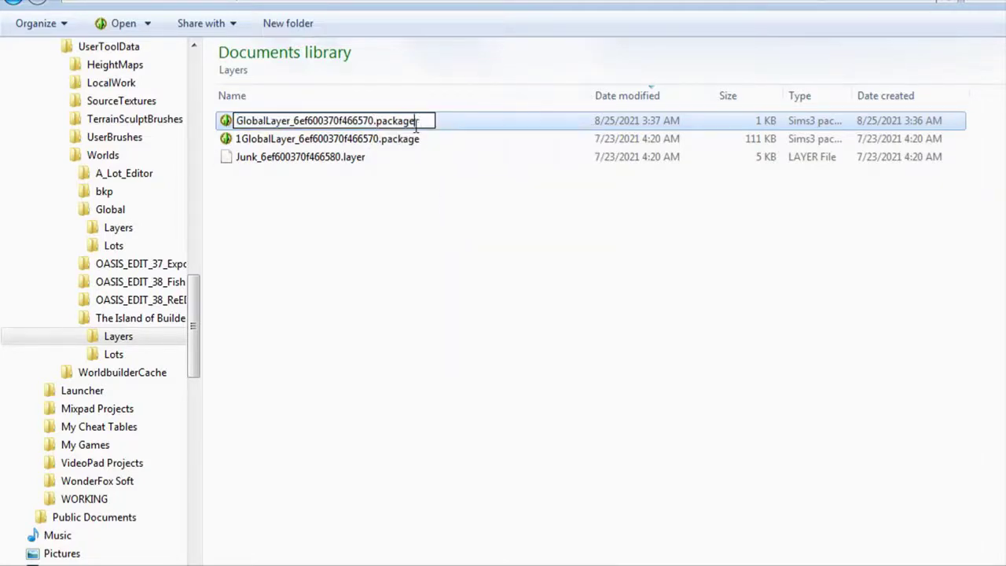
pyautogui.moveTo(417, 121); pyautogui.dragTo(378, 149)
pyautogui.write('layer')
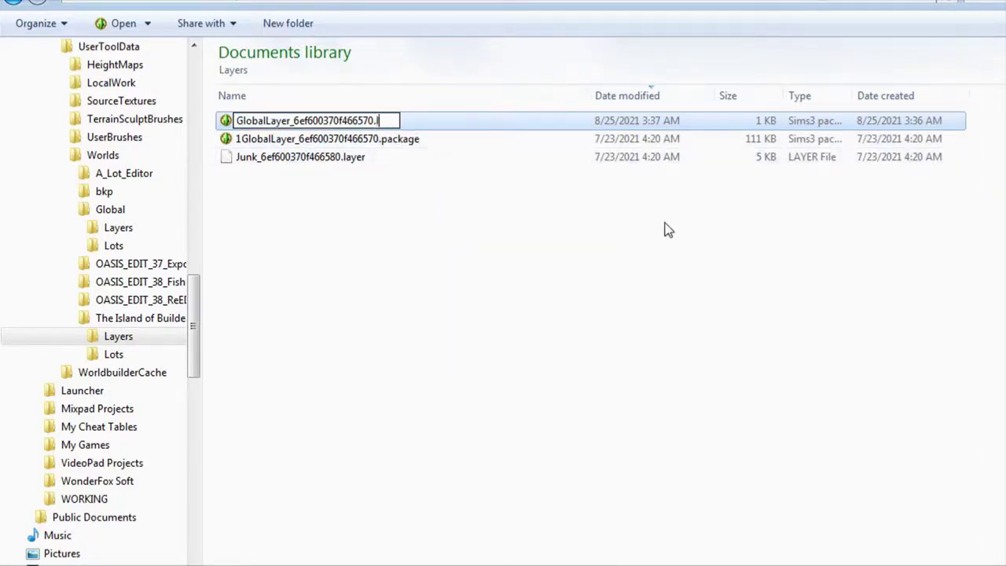
pyautogui.press('Return')
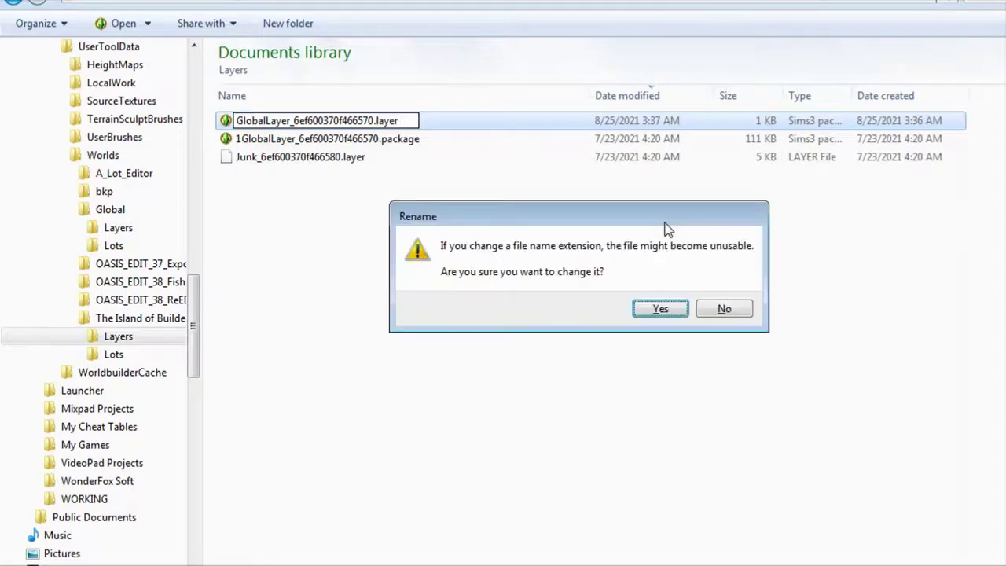
pyautogui.press('Return')
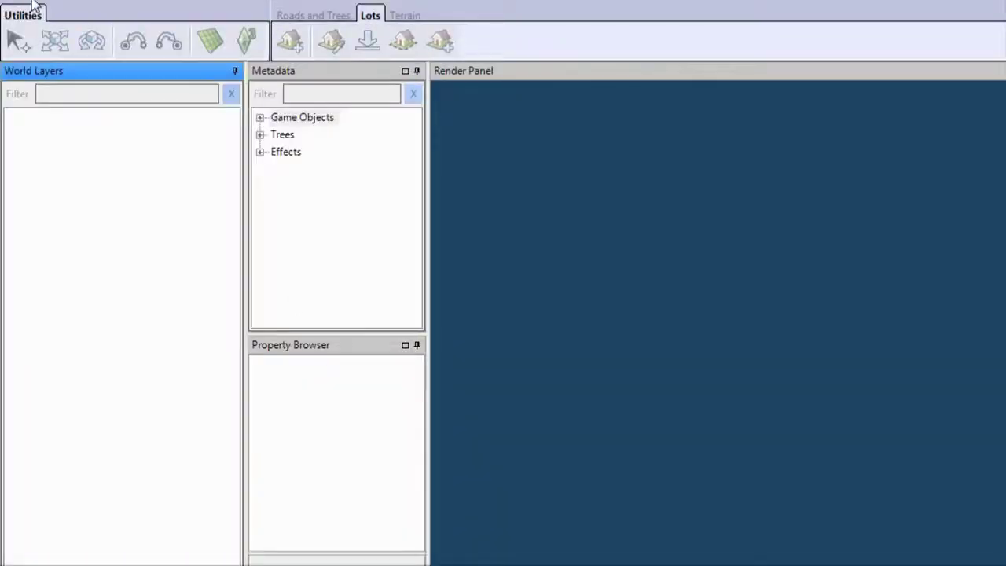
# Step: Switch to the Create a World tool and open The Island of Builder.world
pyautogui.click(34, 6)
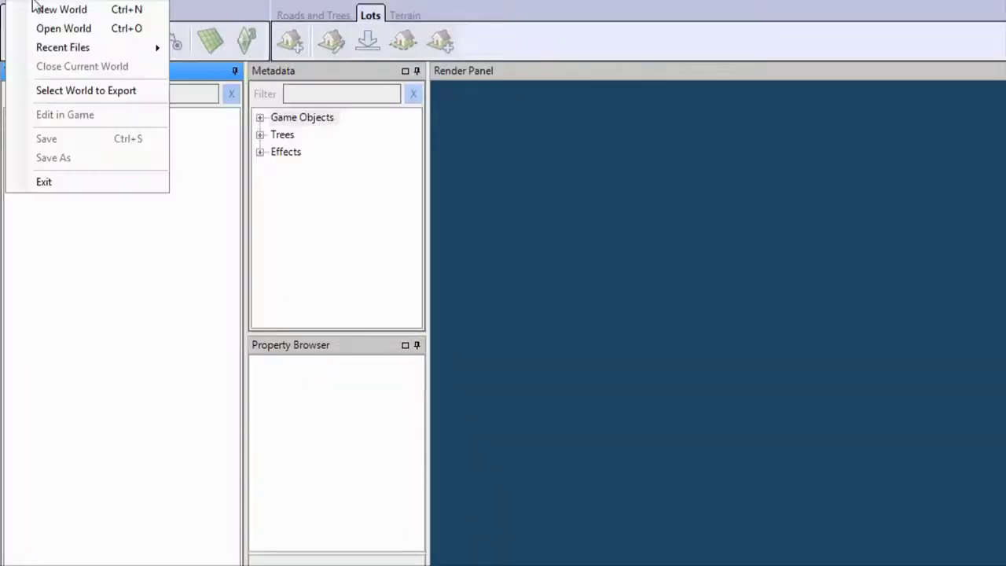
pyautogui.click(55, 32)
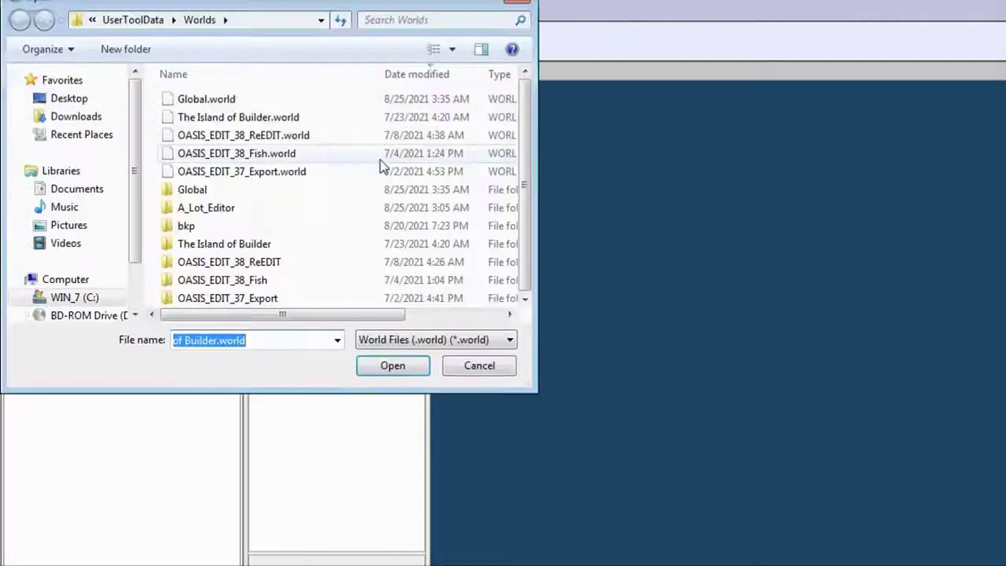
pyautogui.doubleClick(251, 120)
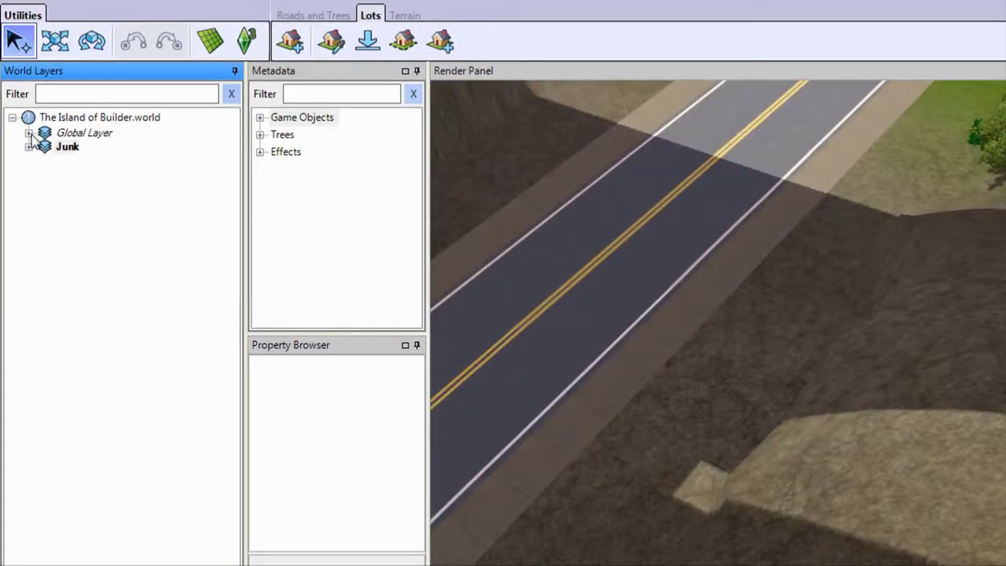
# Step: Examine the references and game objects listed under the Global Layer and the Junk layer
pyautogui.click(29, 133)
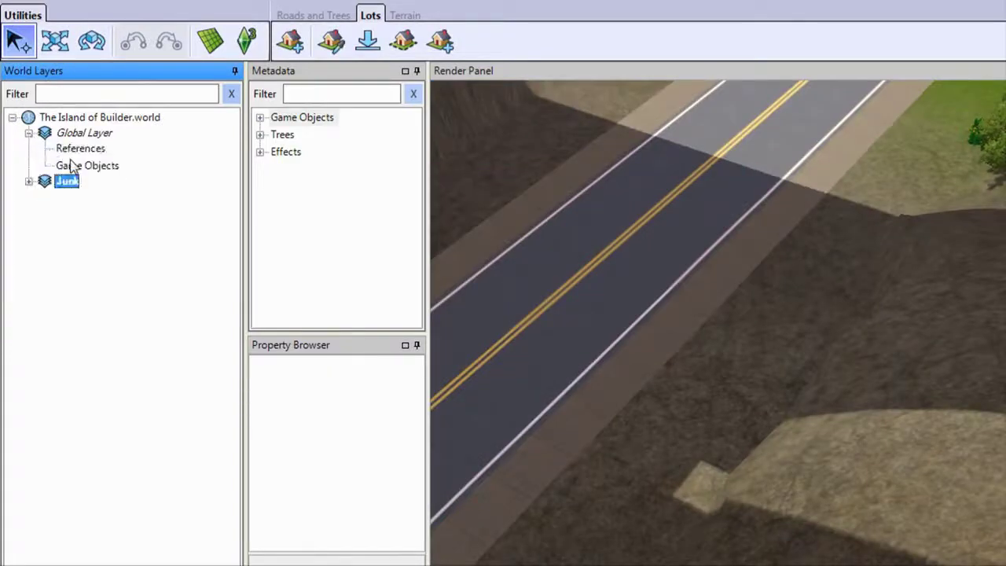
pyautogui.click(28, 181)
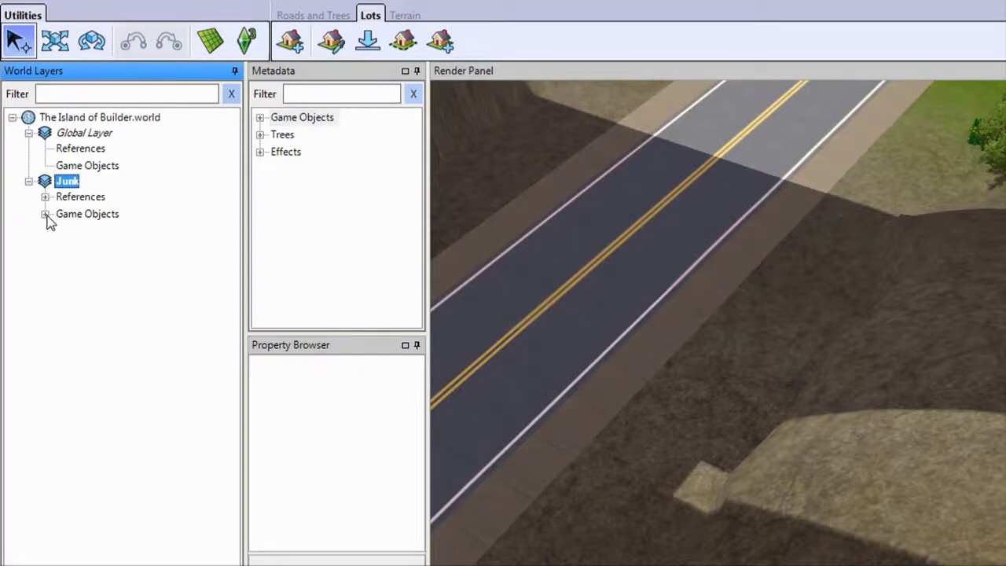
pyautogui.click(45, 197)
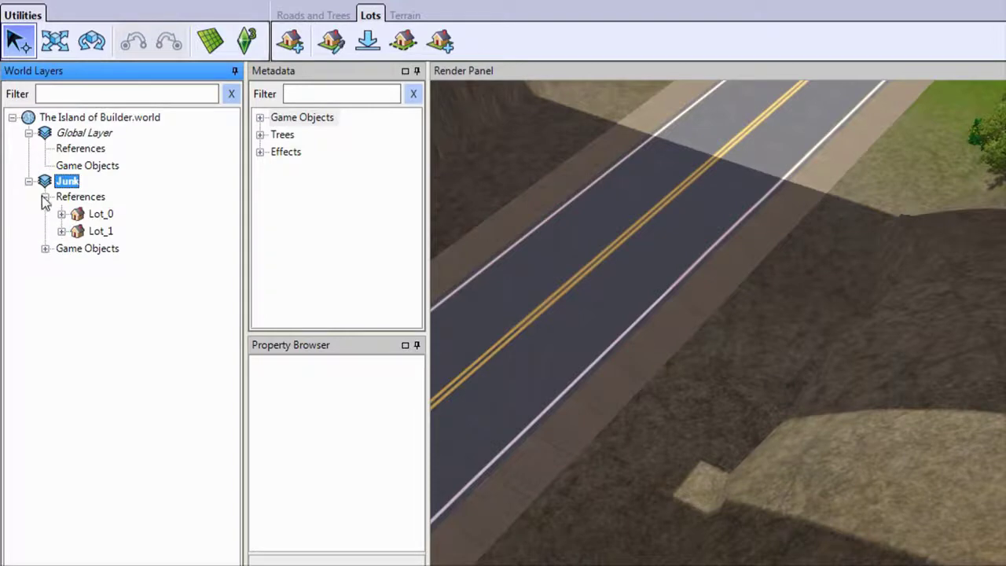
pyautogui.click(45, 197)
pyautogui.click(45, 213)
# Step: Find Arc de Triomphe_3 from the Junk layer in the rendered world, deselect it and examine the surrounding terrain
pyautogui.rightClick(118, 283)
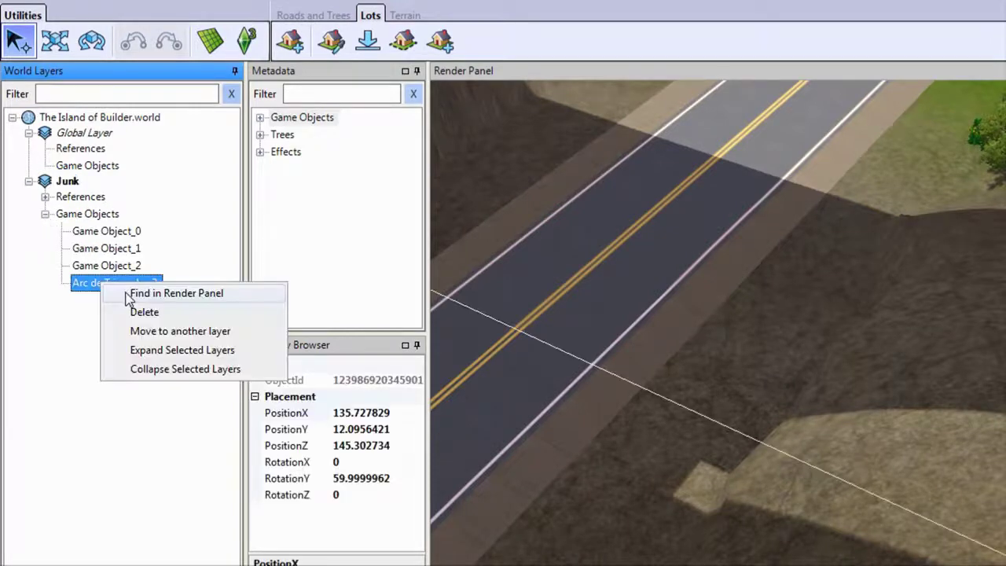
pyautogui.click(184, 292)
pyautogui.click(566, 356)
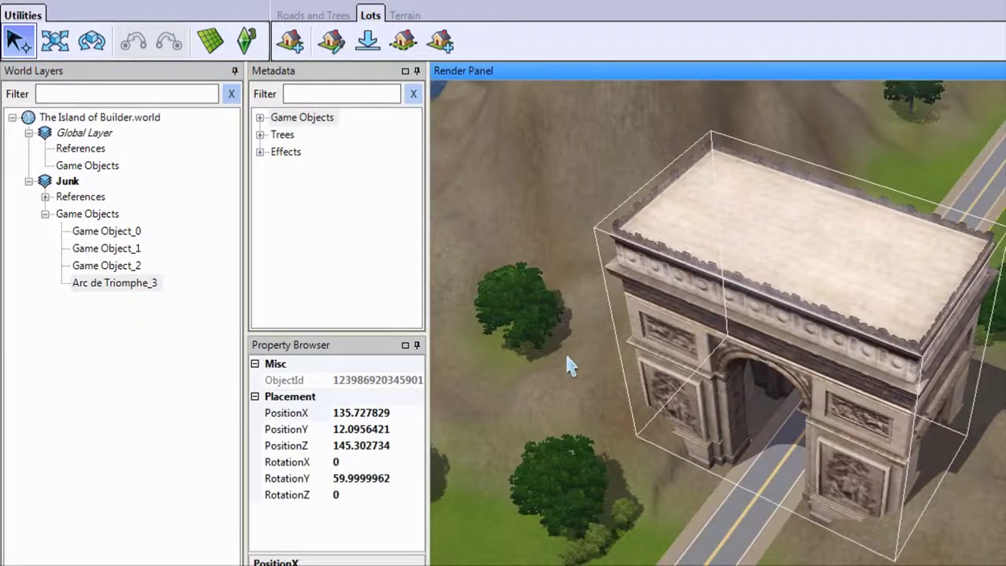
pyautogui.click(566, 356)
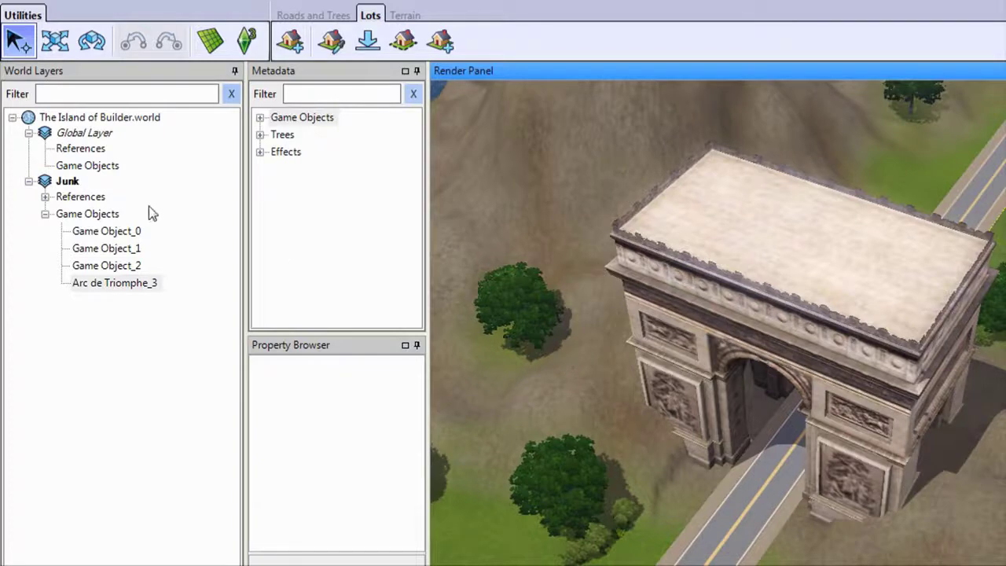
pyautogui.scroll(-5, 567, 209)
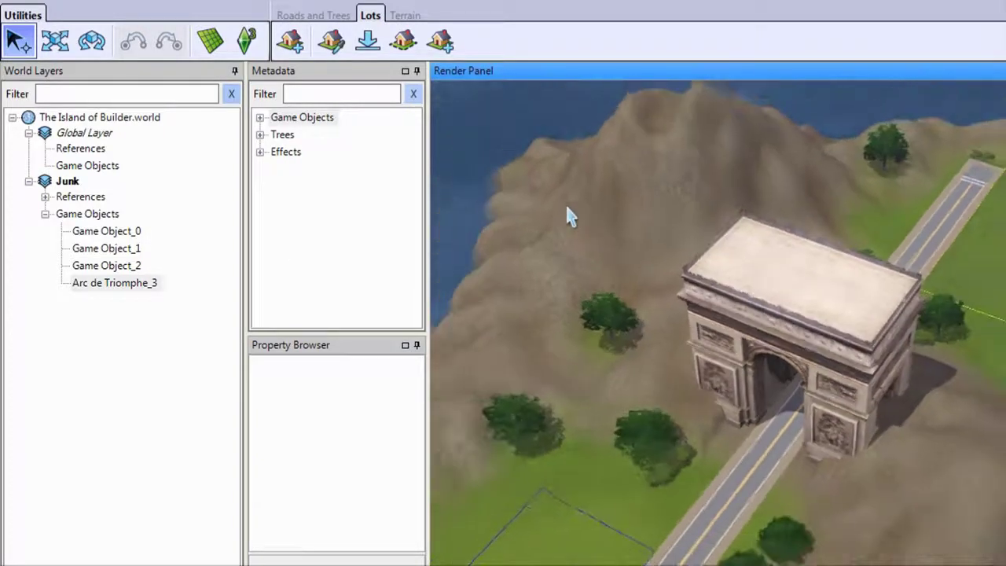
pyautogui.scroll(-2, 567, 209)
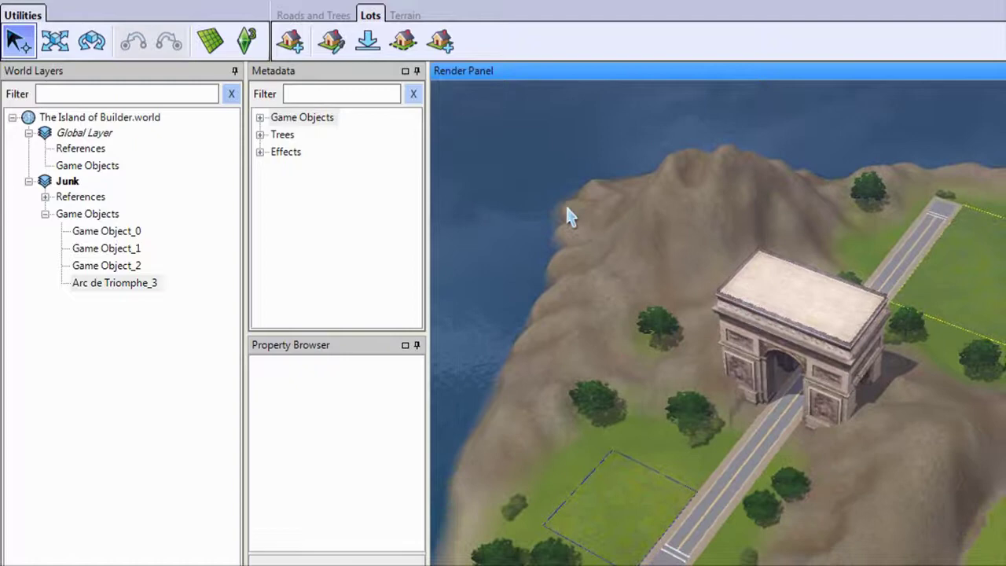